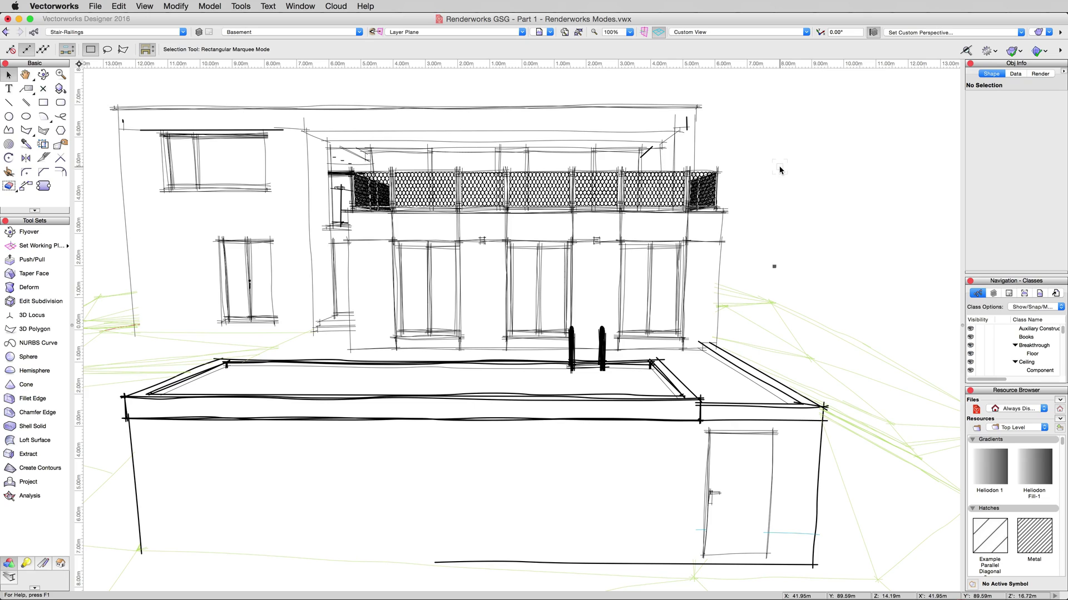
Create Viewport-7 of the house on a new sheet layer 'Custom Renderworks Styles'.
click(140, 7)
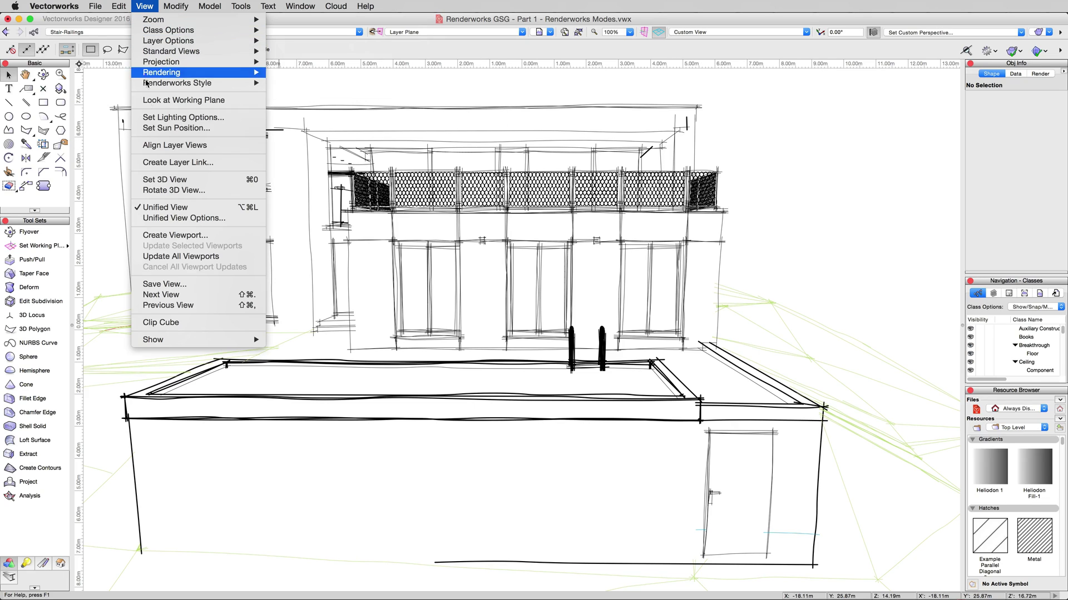
click(175, 238)
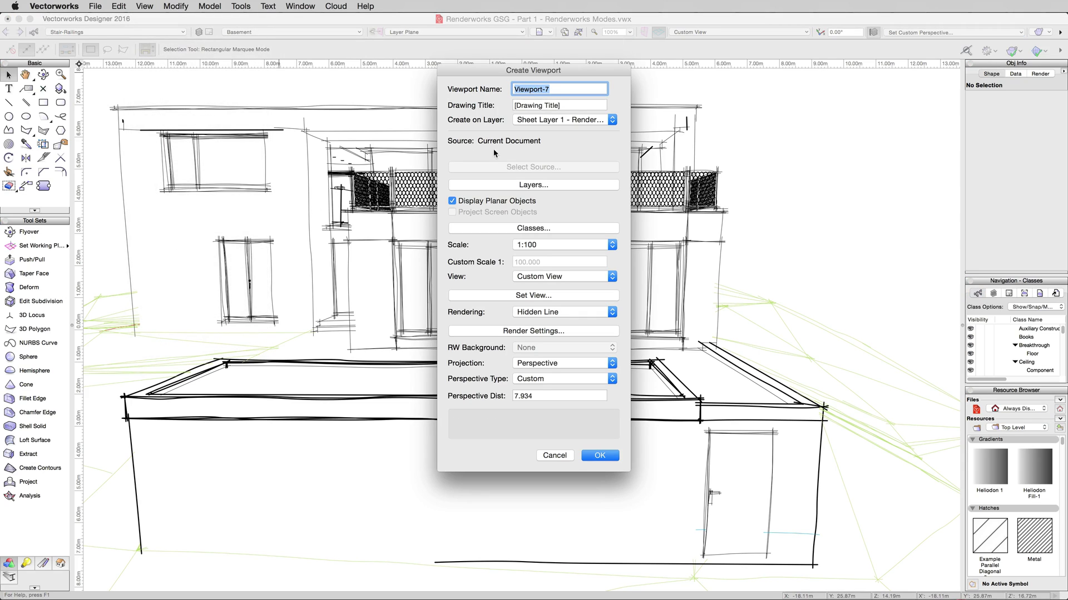
click(547, 119)
click(548, 96)
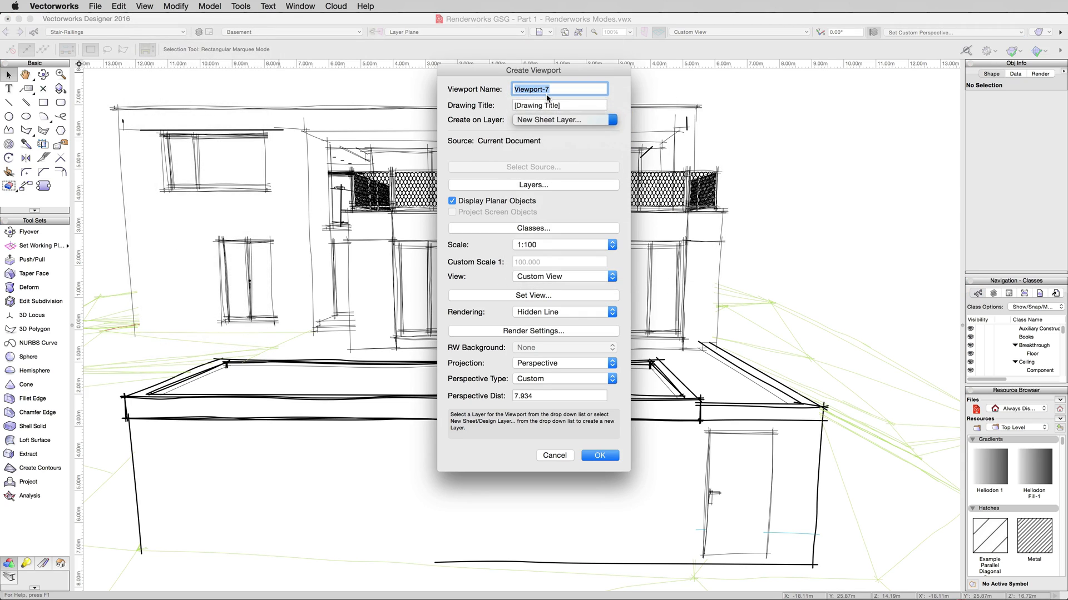
text(Custom)
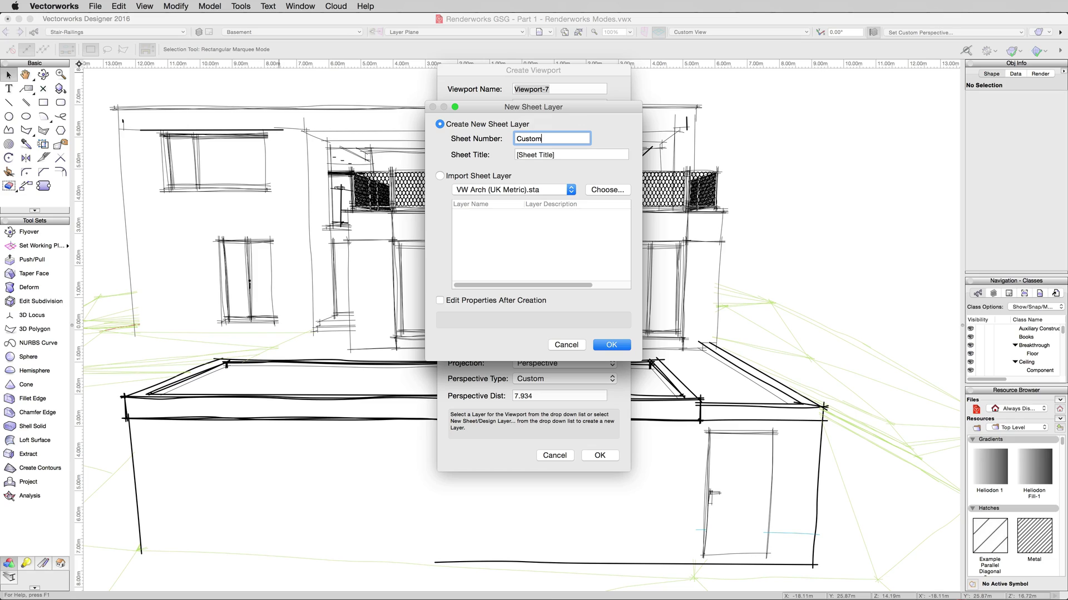
text( Renderworks Styles)
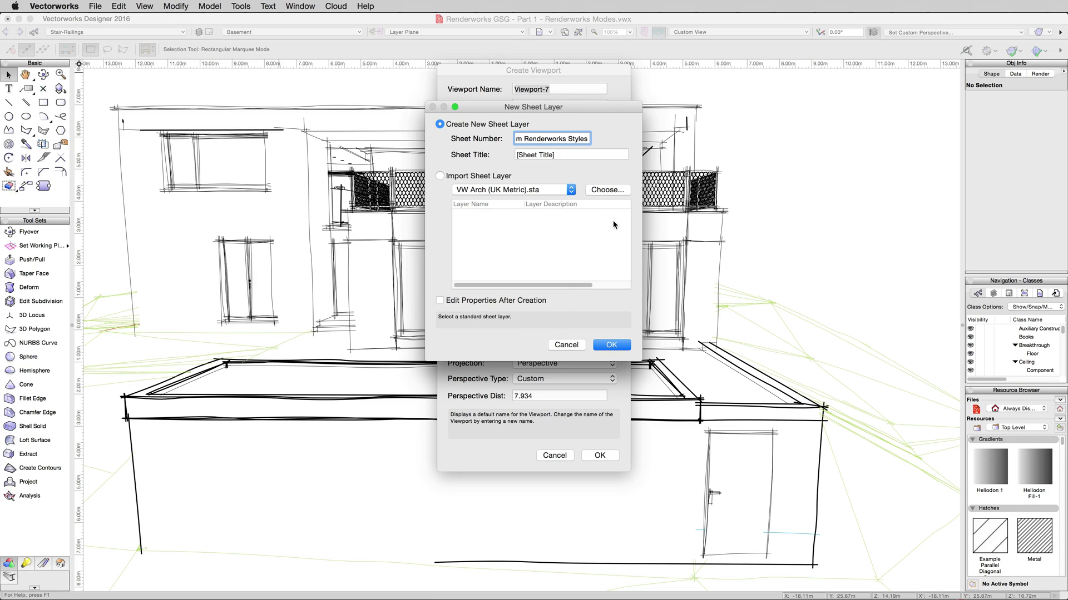
click(611, 345)
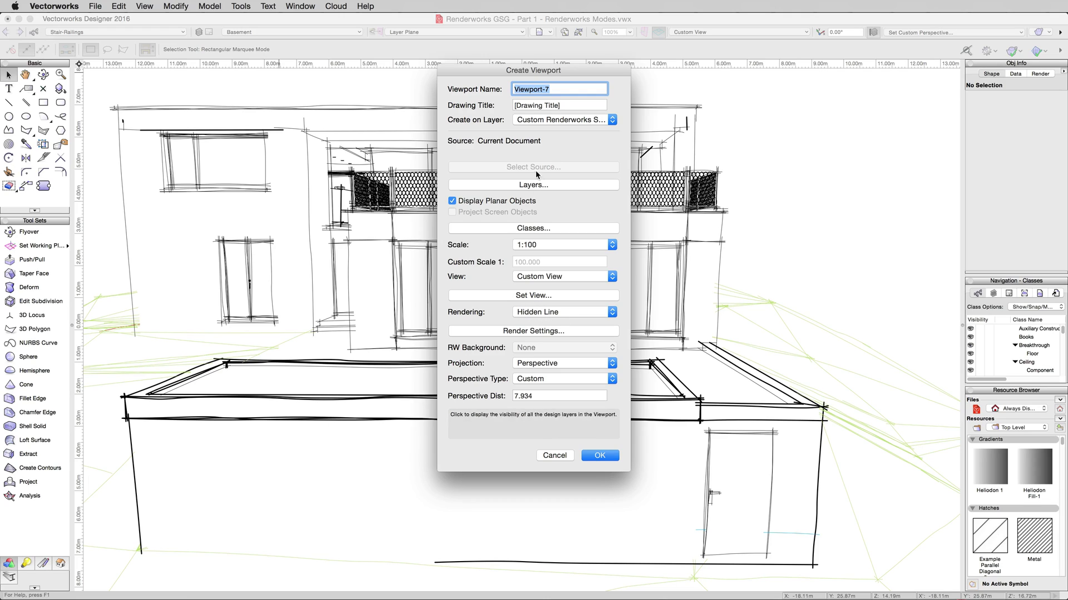
click(596, 458)
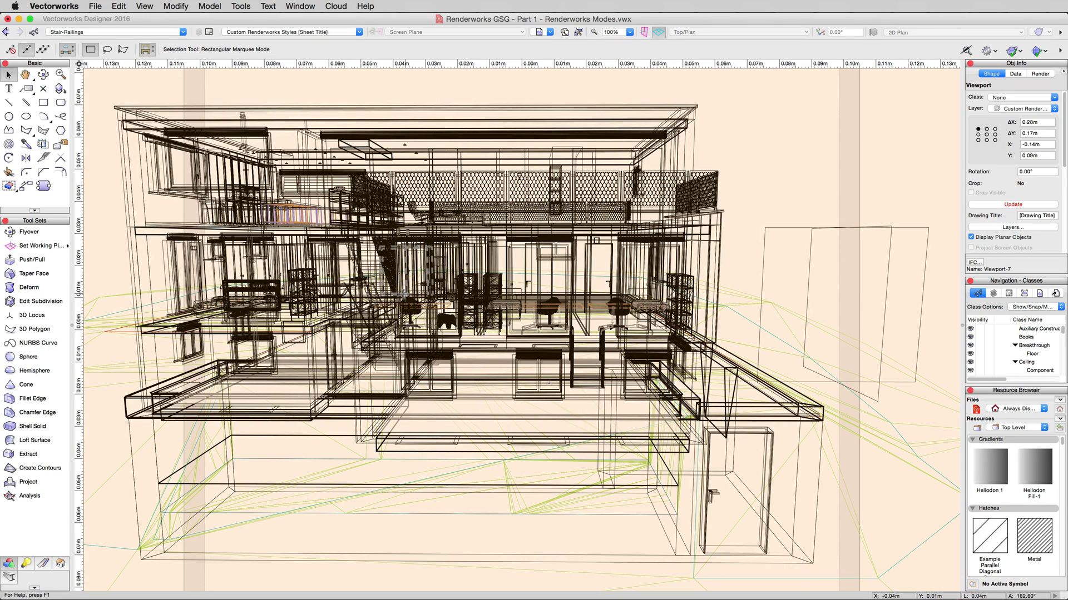
Fit the whole sheet in view and move the viewport up and to the right.
key(super+6)
scroll(432, 208, right, 5)
drag(422, 294, 574, 245)
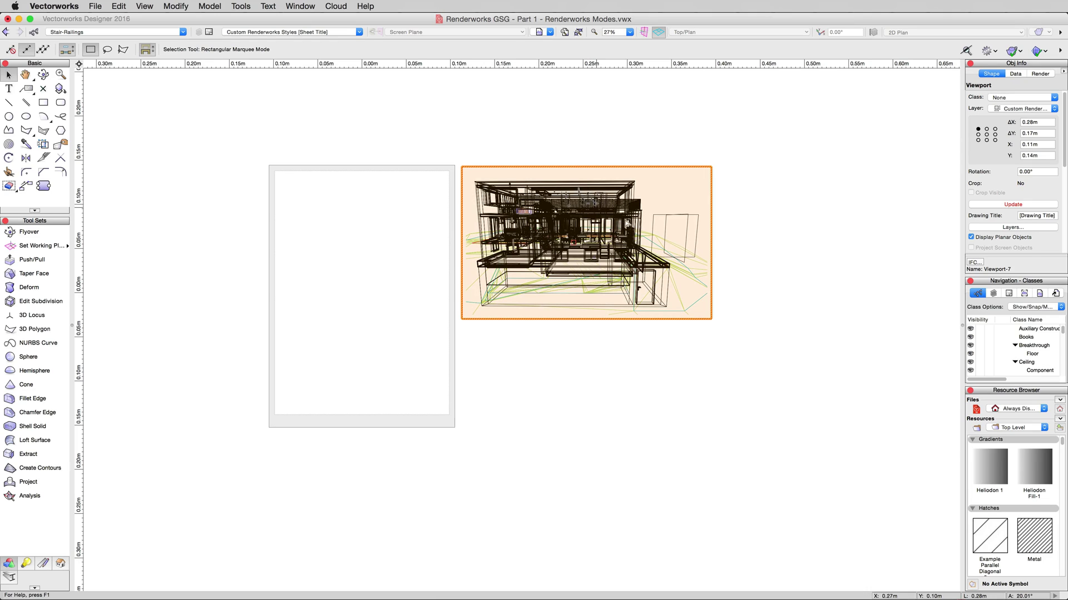
Review the Custom Renderworks Styles sheet layer in the Organization dialog's Sheet Layers list.
click(249, 7)
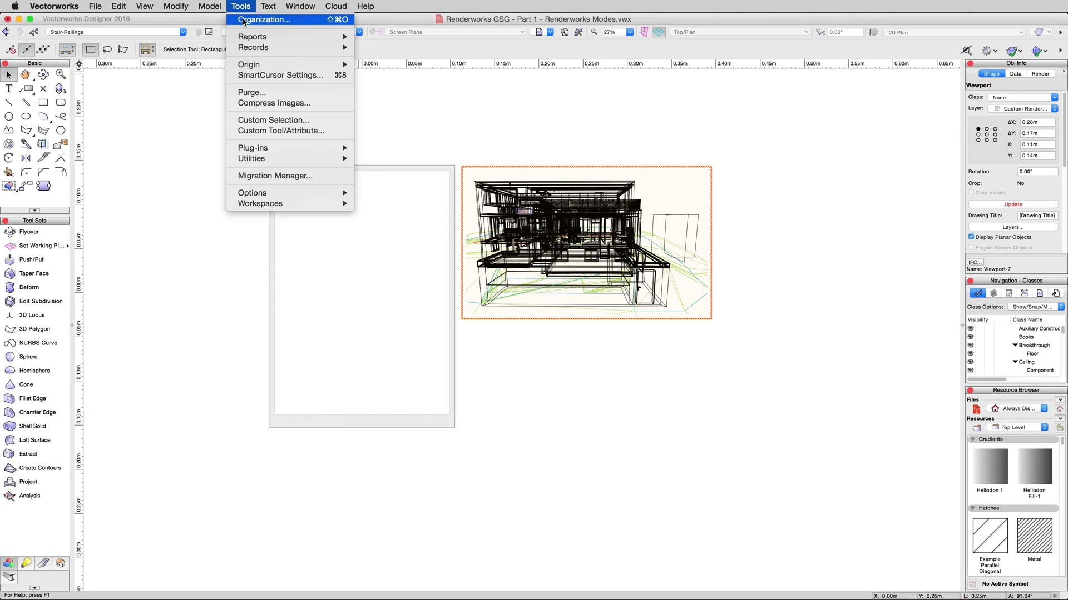
click(243, 20)
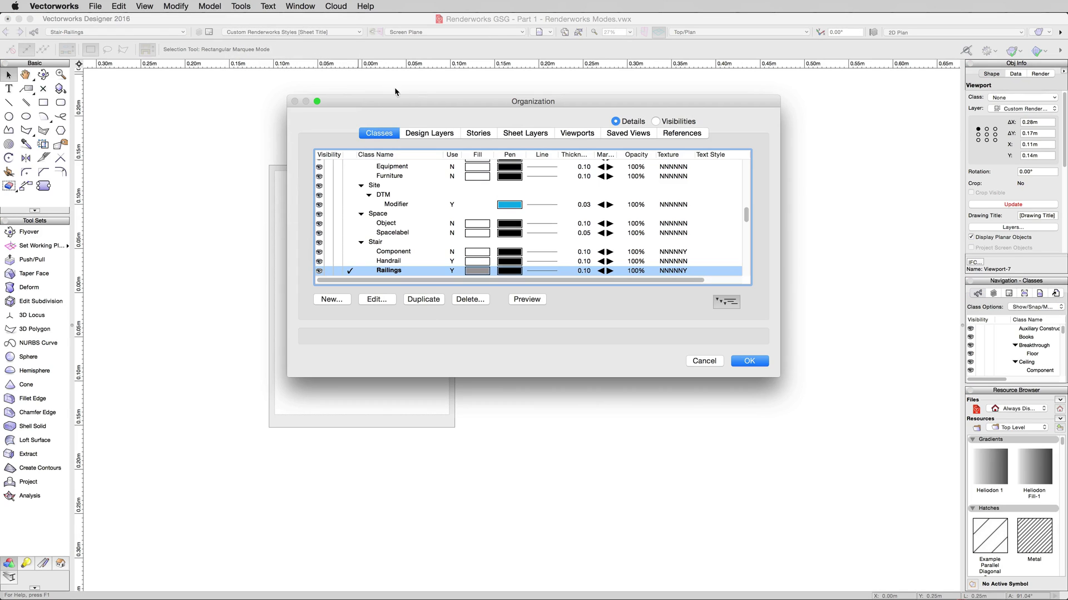
click(531, 135)
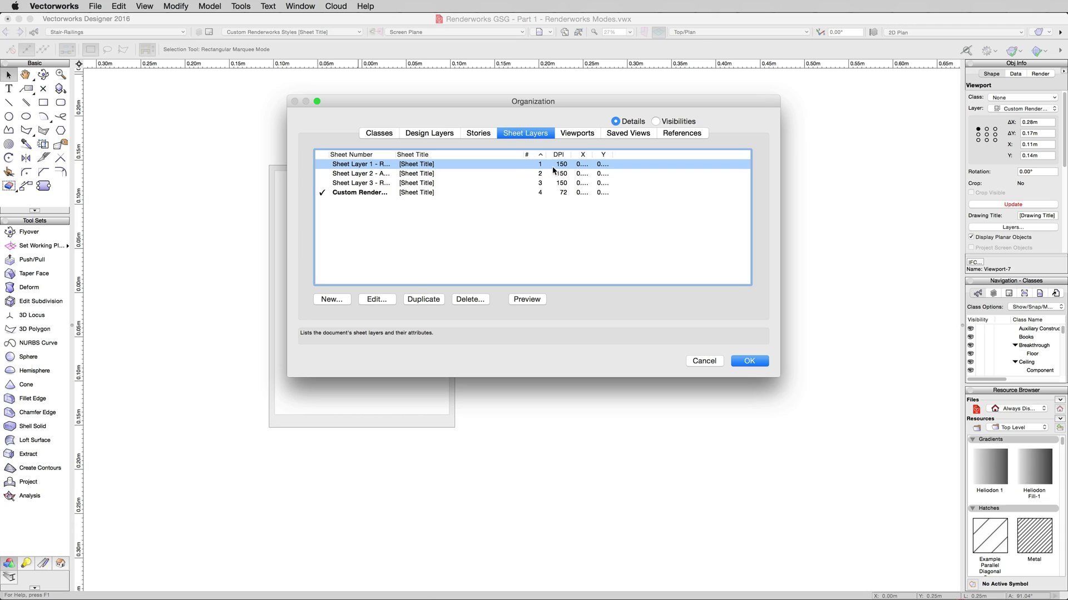
drag(396, 154, 443, 152)
click(419, 195)
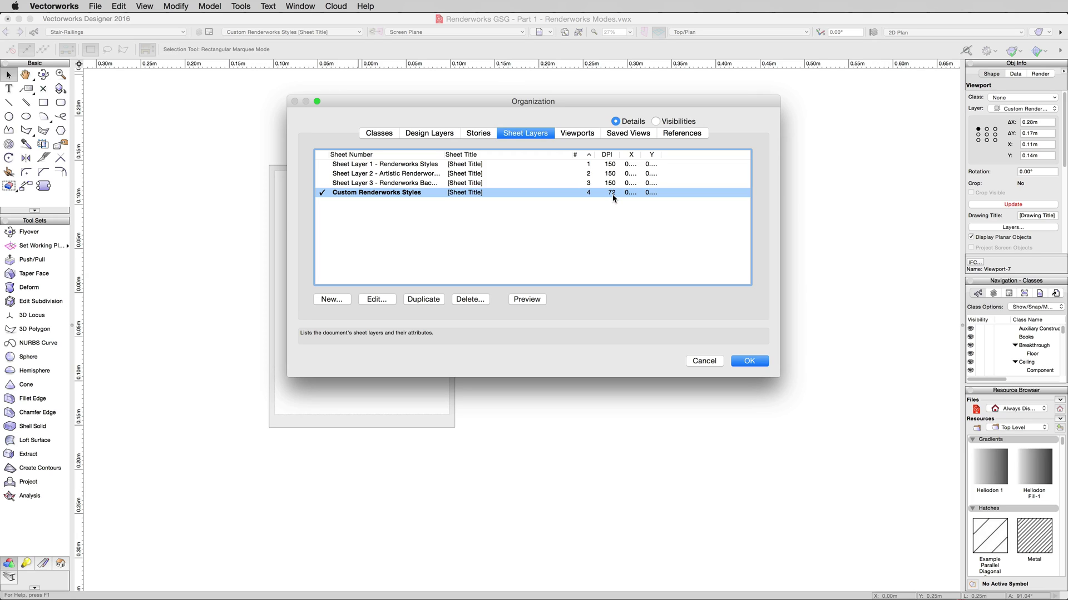
click(749, 361)
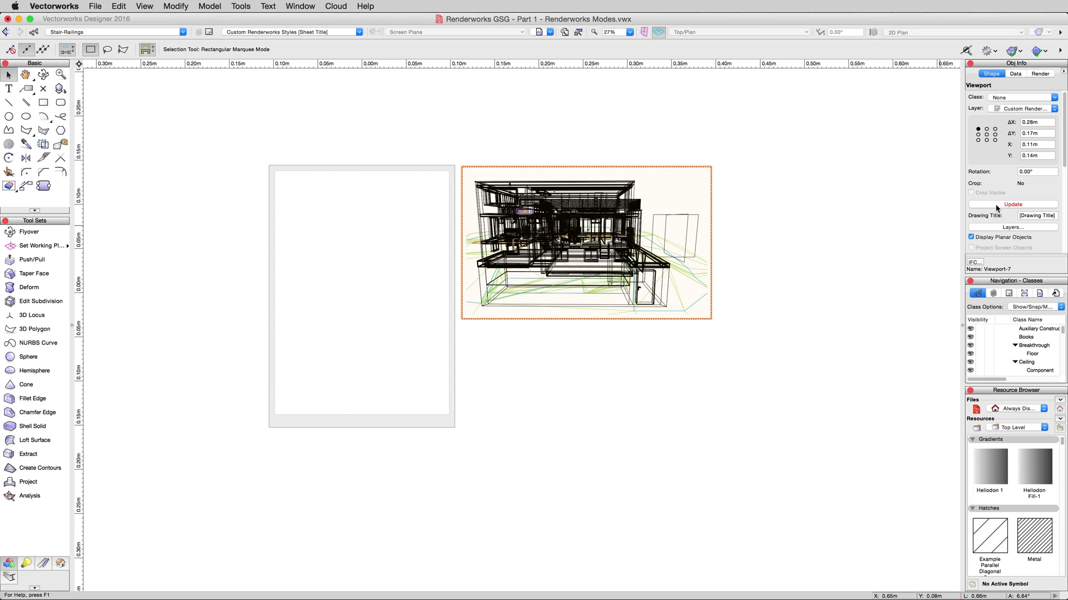
Check the viewport's Background Render modes, zoom to the viewport, and expand Render Styles in the Resource Browser.
scroll(996, 208, down, 5)
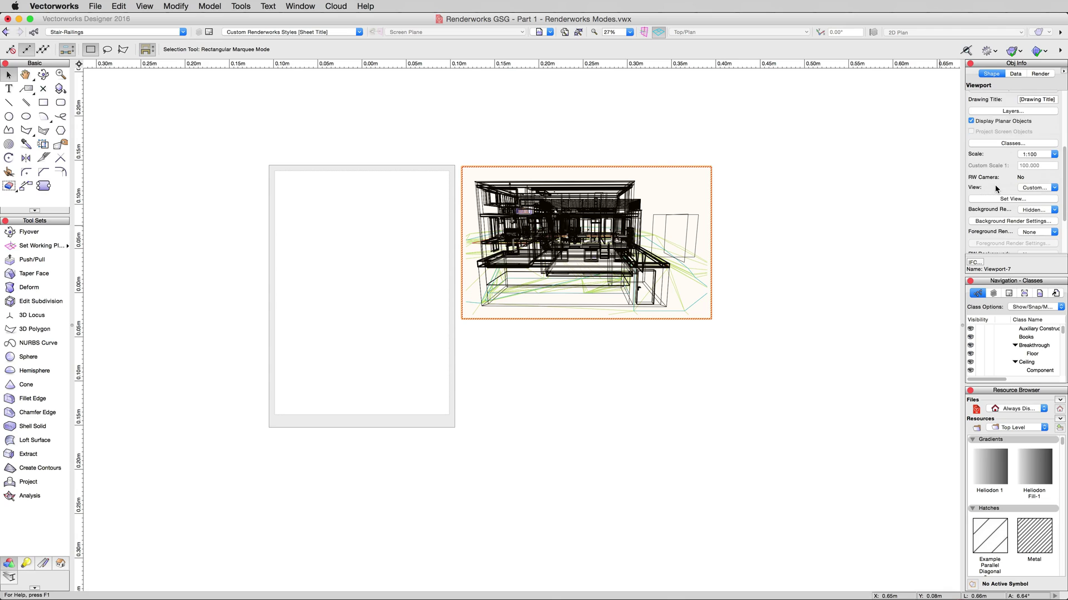
click(1030, 210)
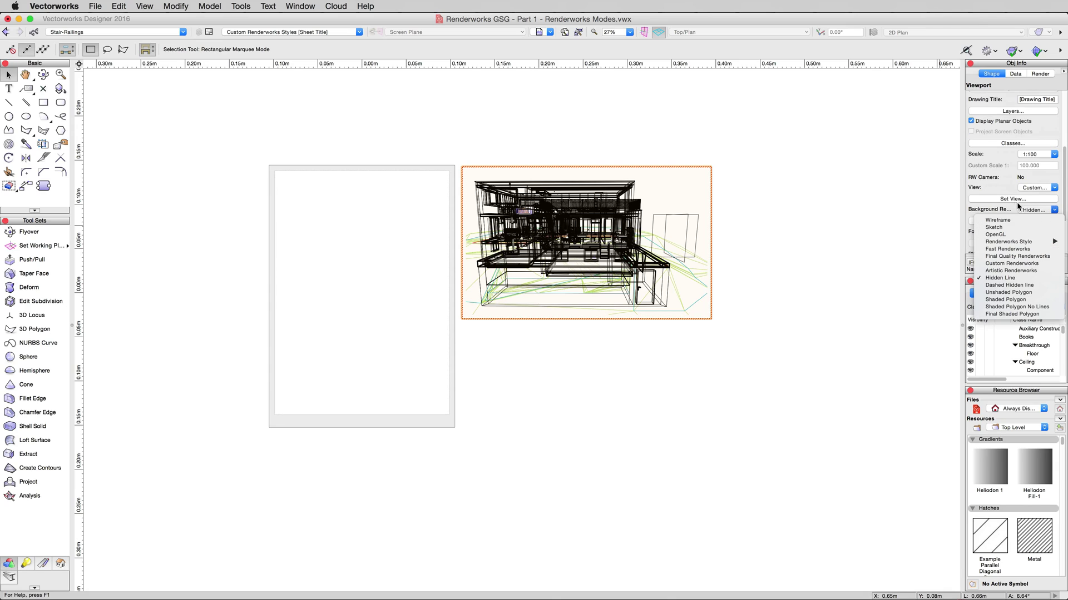
click(1014, 200)
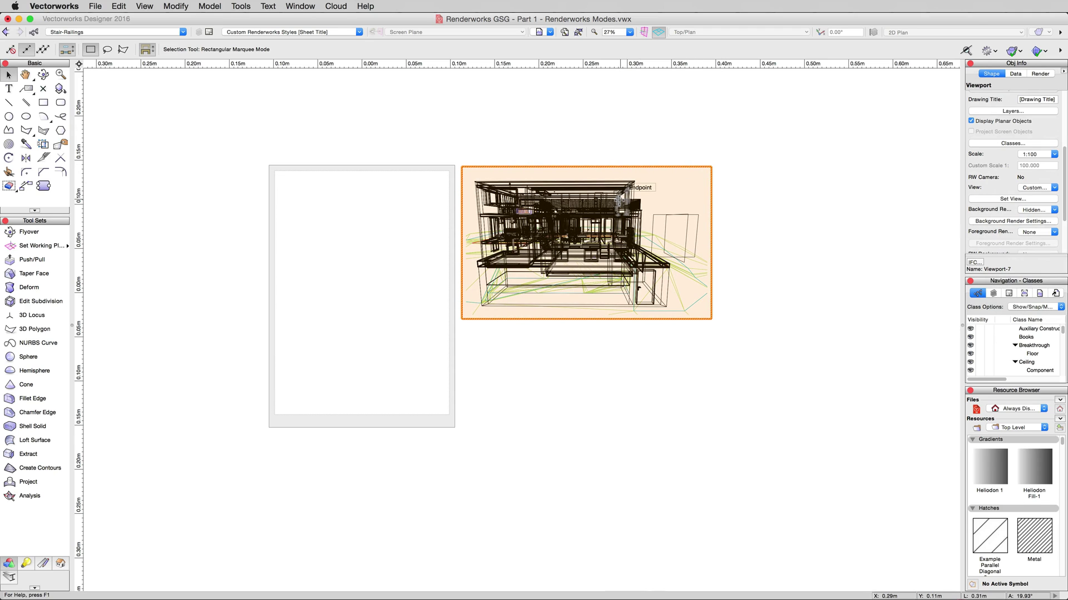
key(super+shift+g)
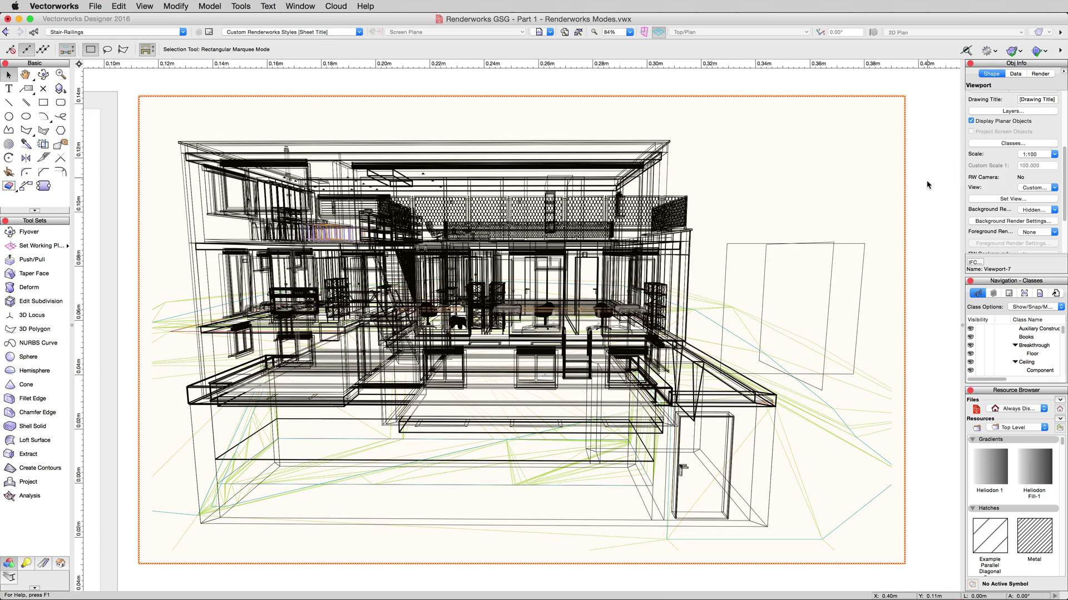
click(927, 184)
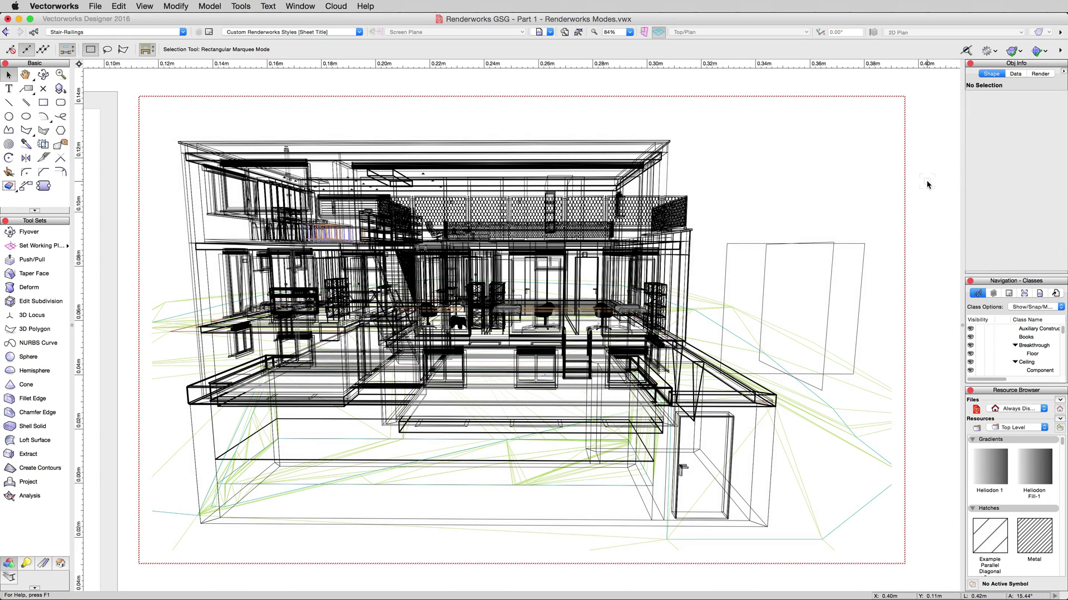
alt+click(971, 439)
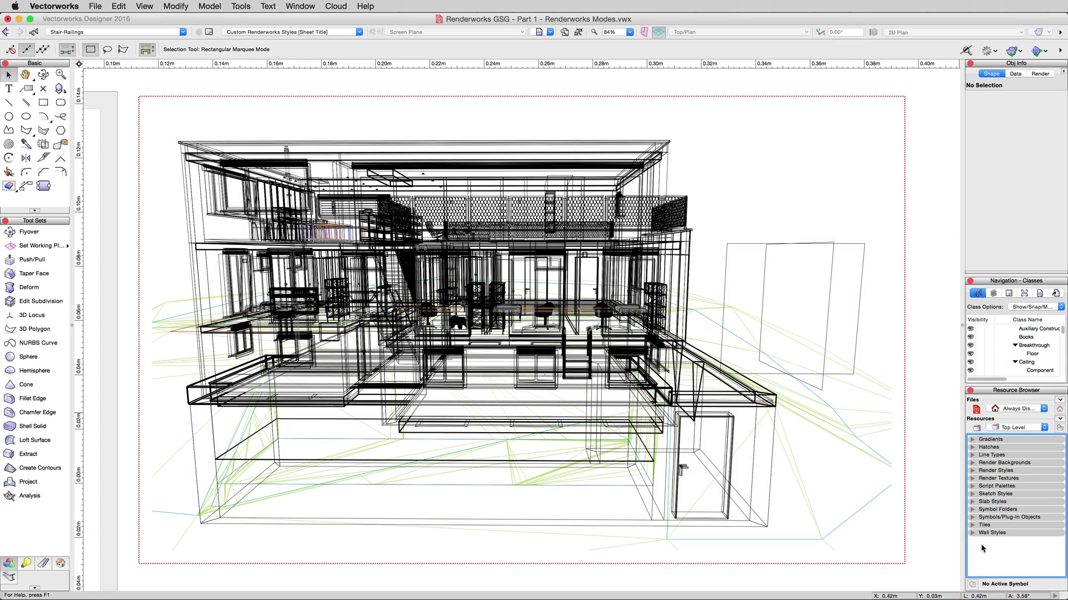
click(971, 471)
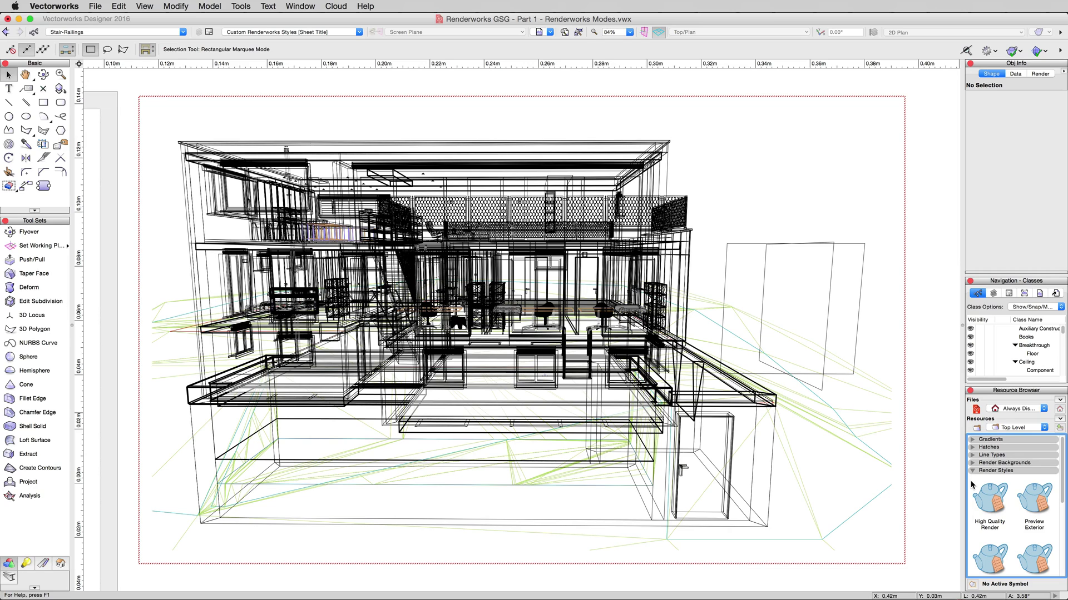
Add a new Realistic Renderworks style named 'My Custom Renderworks Styles' from the Render Styles folder.
right_click(971, 479)
right_click(972, 477)
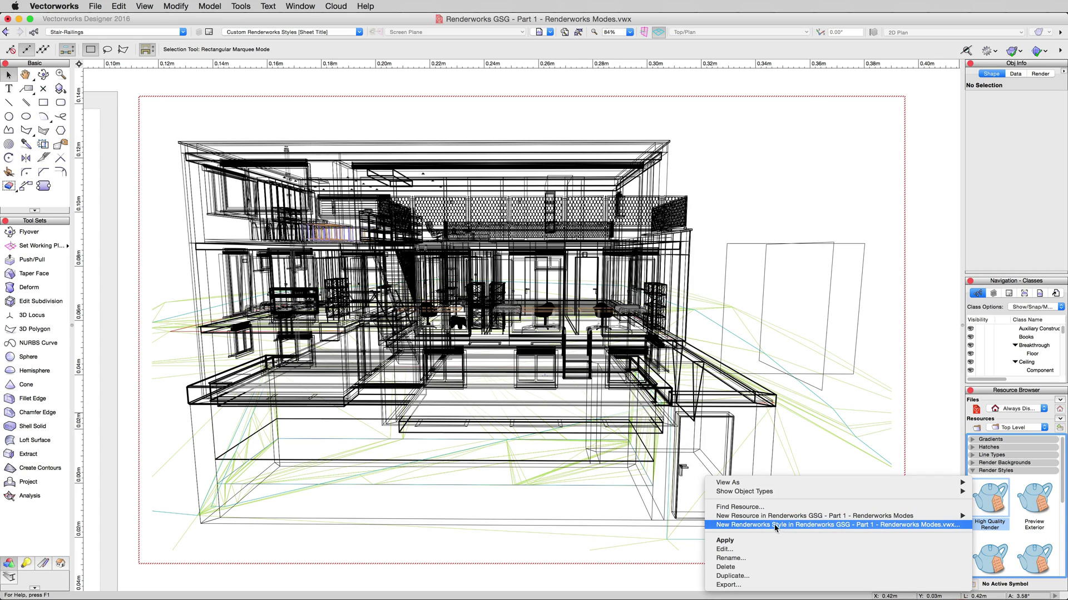
click(902, 525)
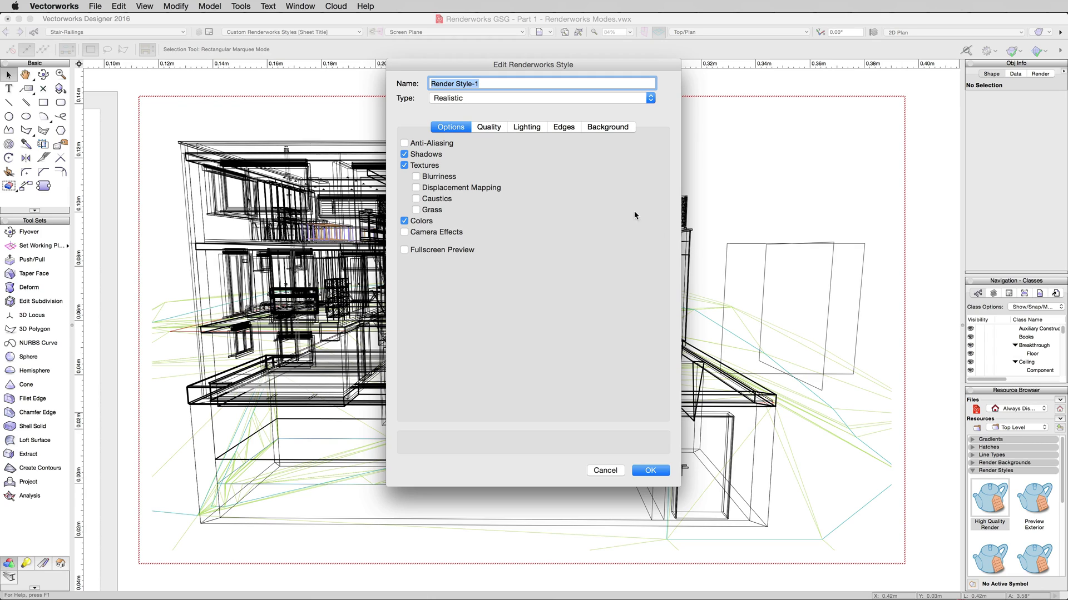
click(490, 127)
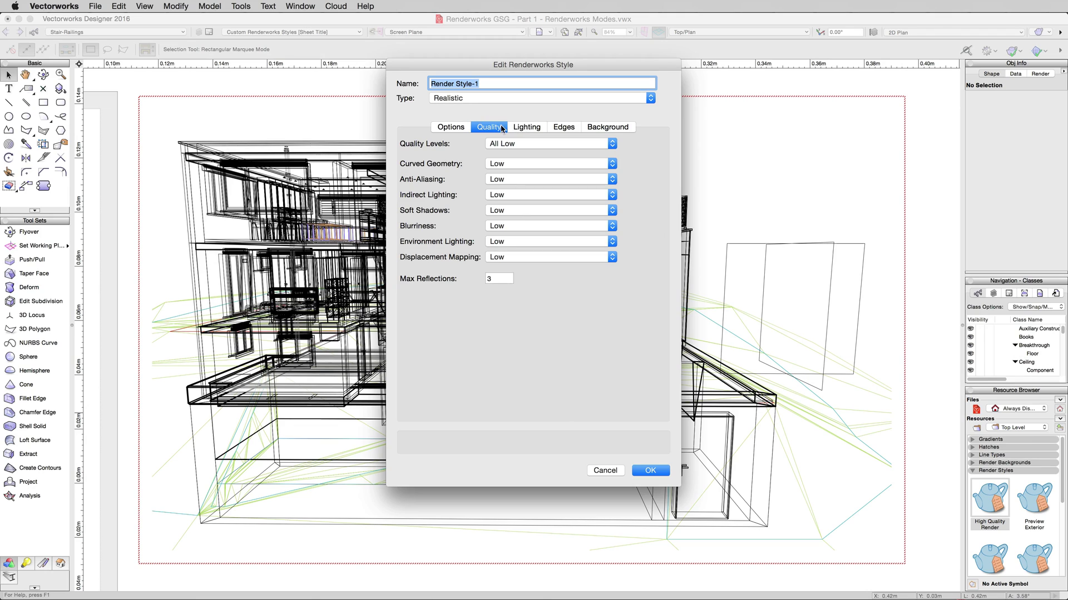
click(451, 128)
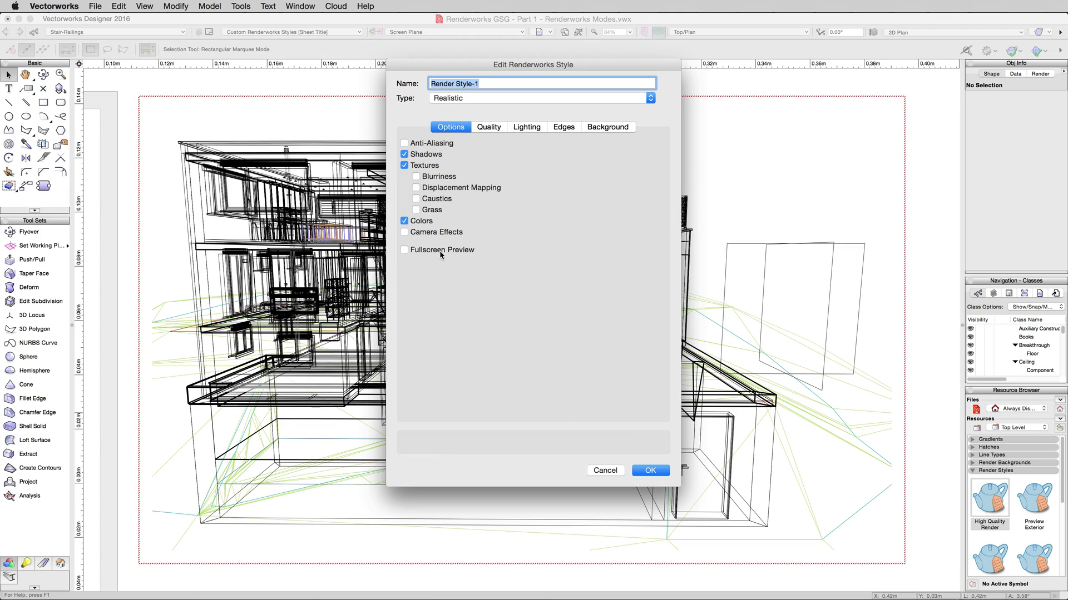
drag(519, 67, 512, 104)
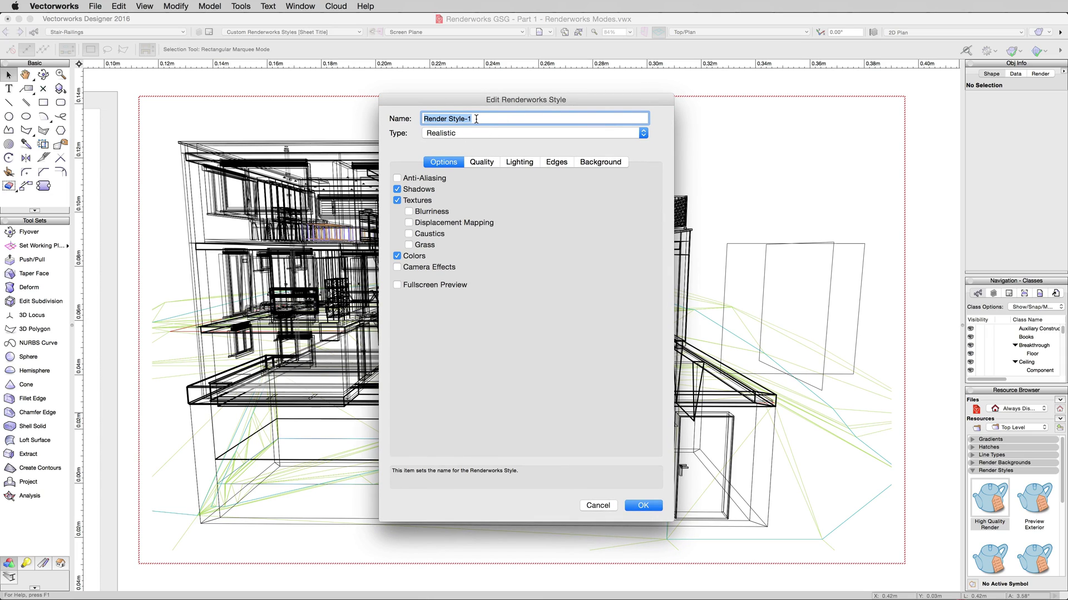
text(My Custom Renderworks St)
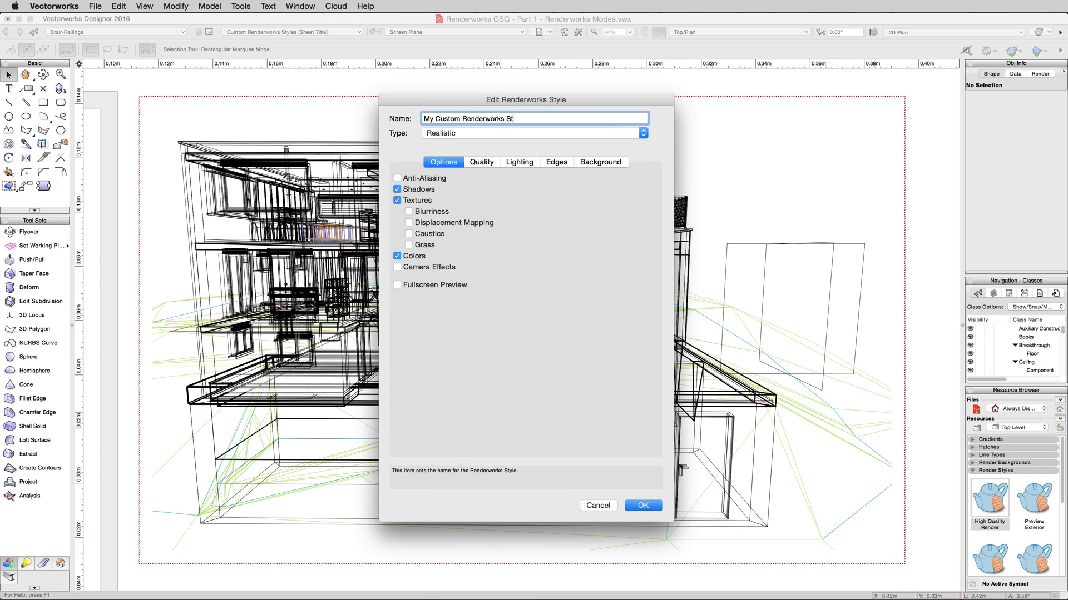
text(yles)
click(641, 506)
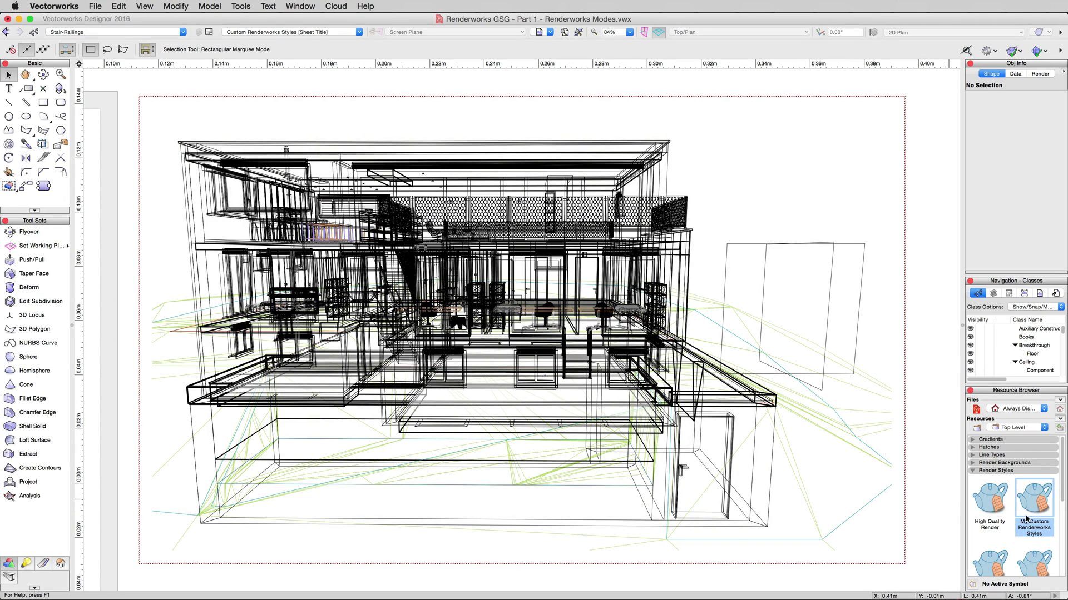
Set Viewport-7's Background Render to Renderworks Style 'My Custom Renderworks Styles' and update it.
drag(1026, 518, 660, 351)
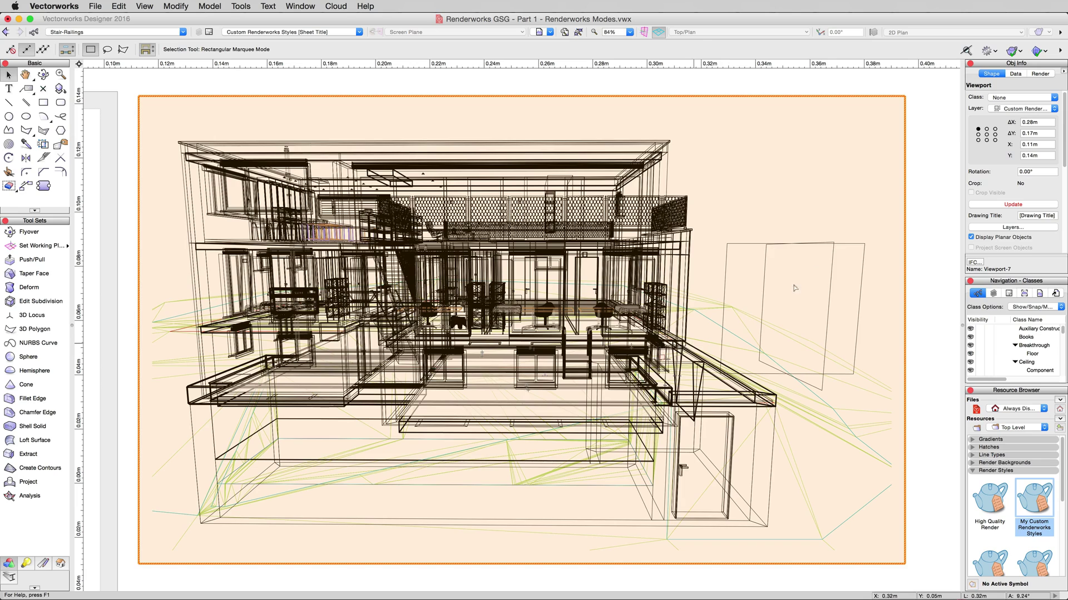
scroll(1015, 208, down, 5)
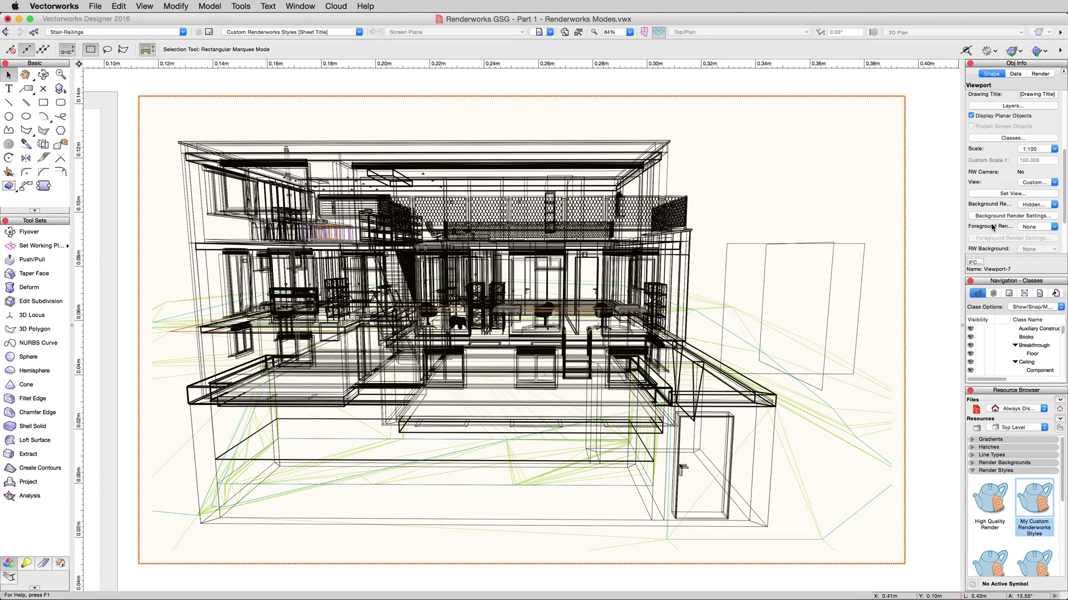
click(1034, 198)
mouse_move(1022, 230)
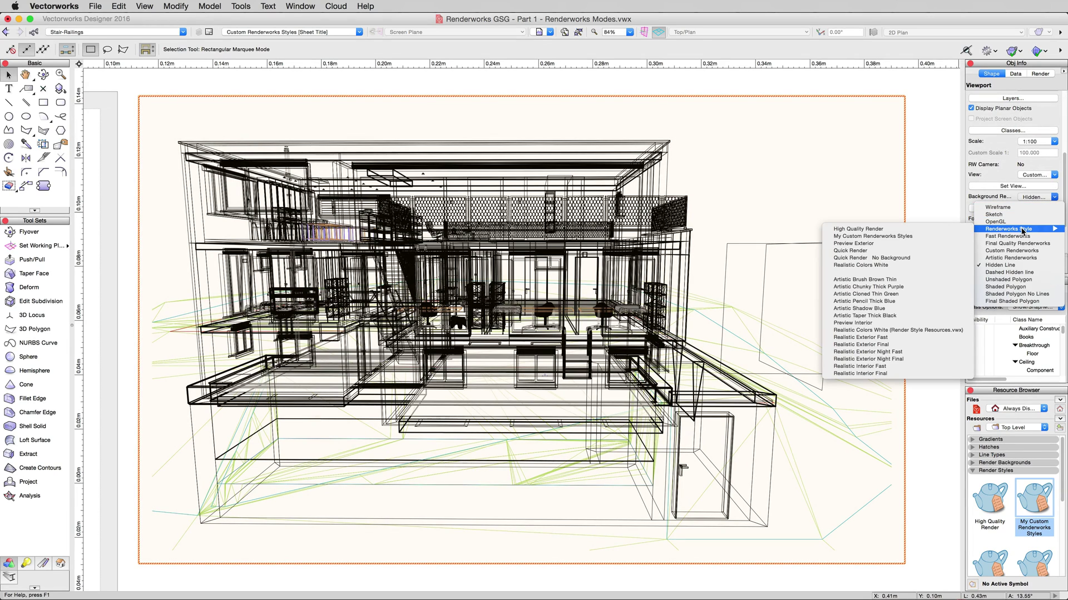
click(1012, 200)
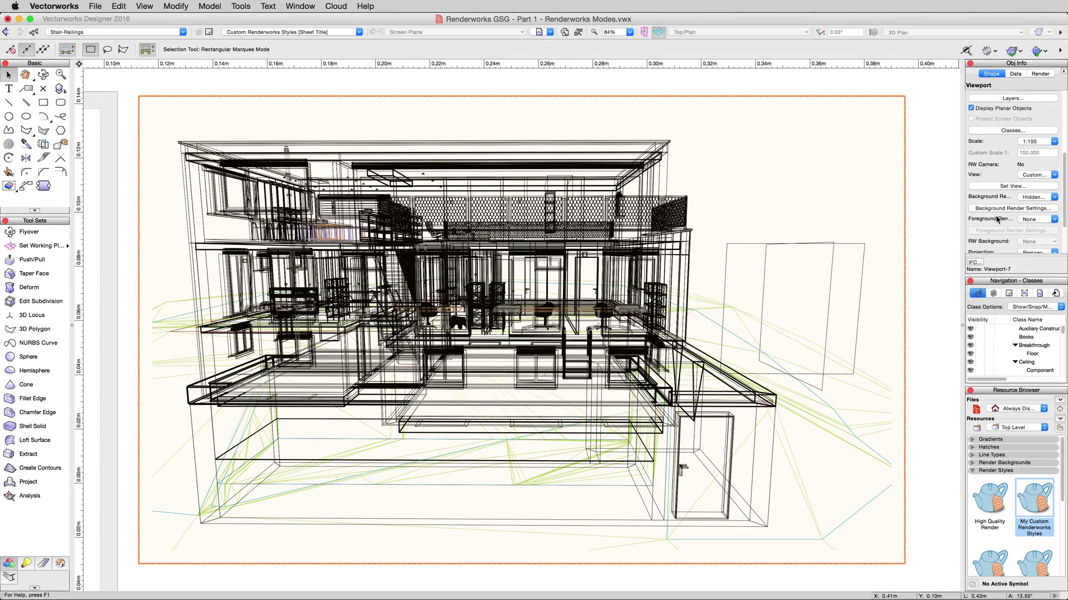
click(1021, 198)
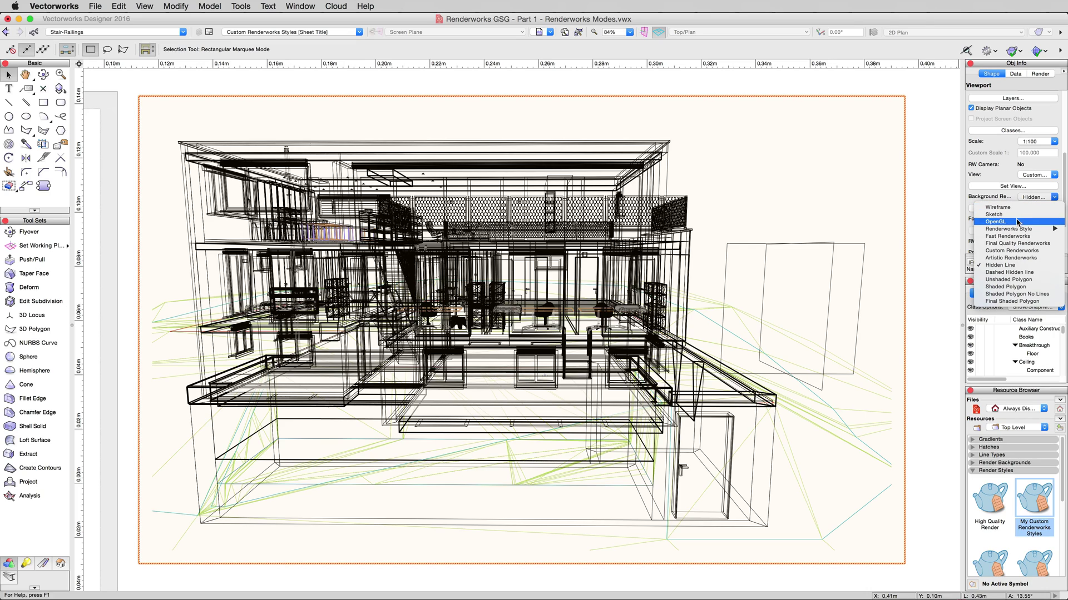
mouse_move(1018, 230)
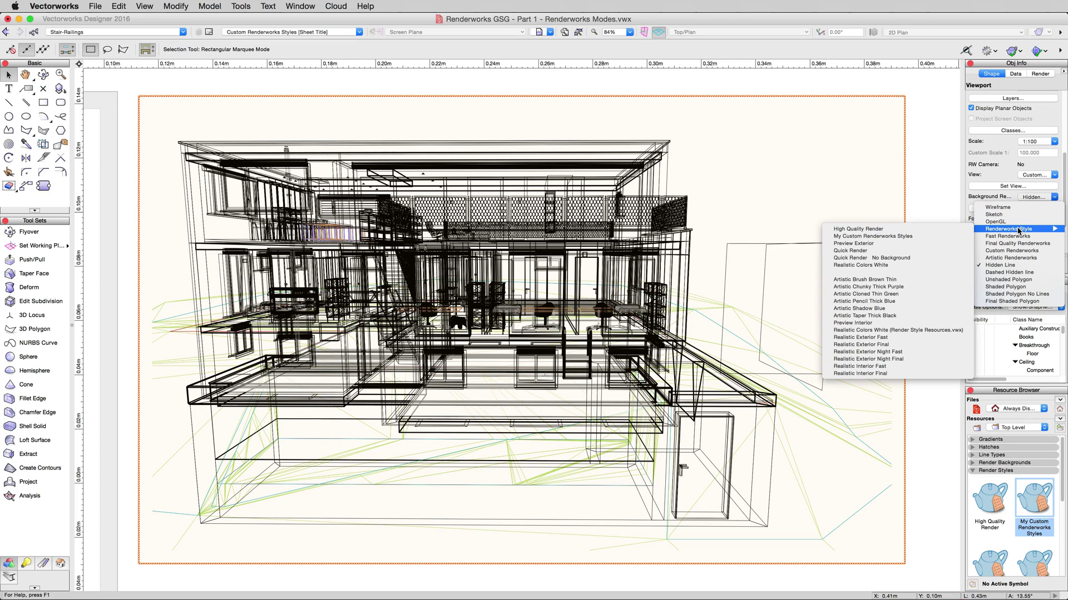
click(902, 238)
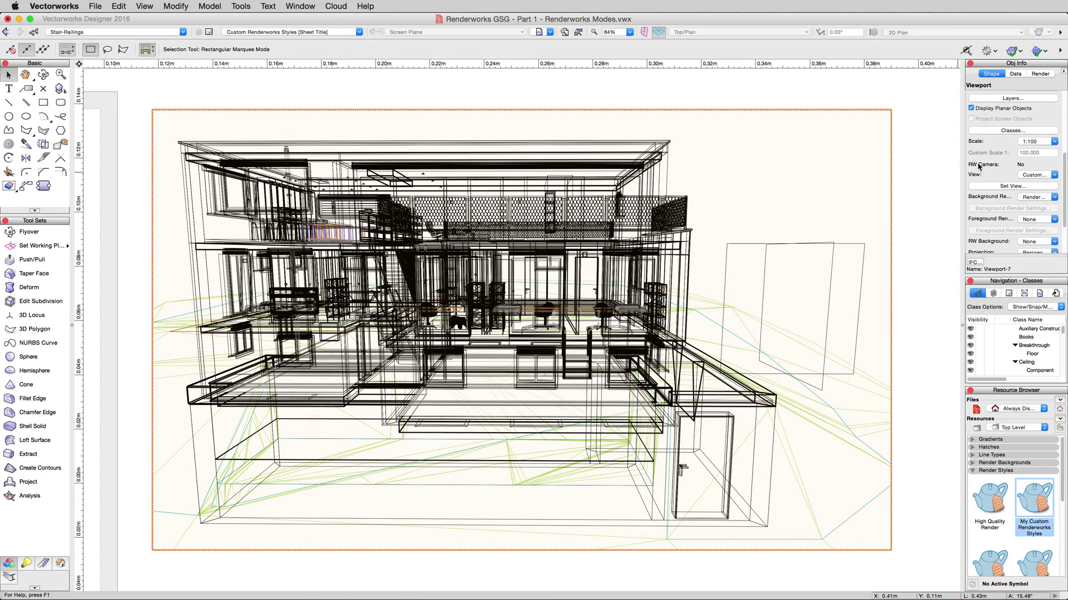
scroll(996, 171, up, 3)
scroll(997, 171, up, 3)
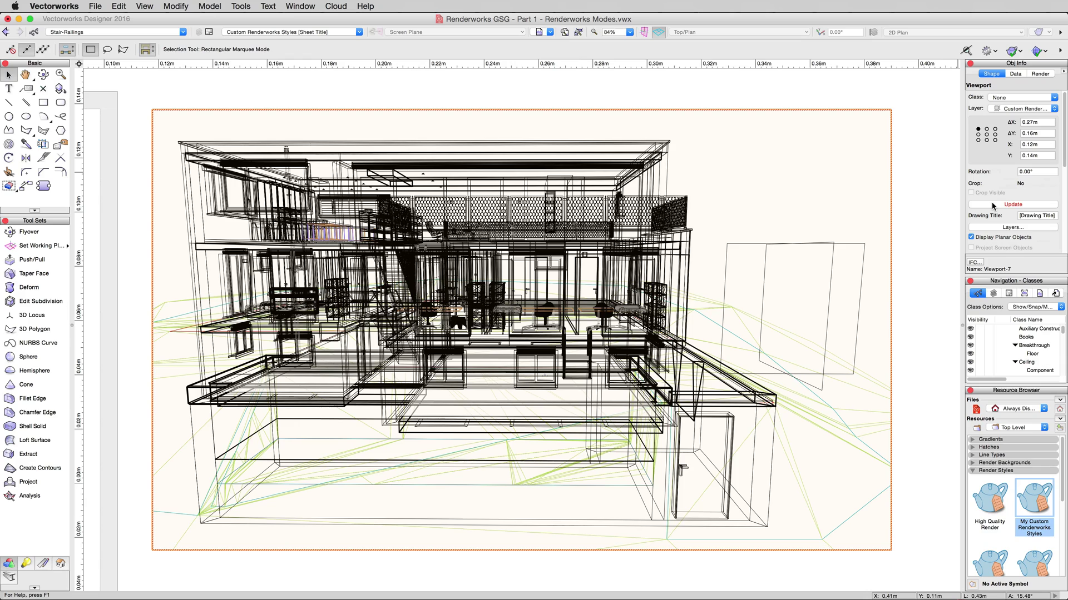
click(993, 204)
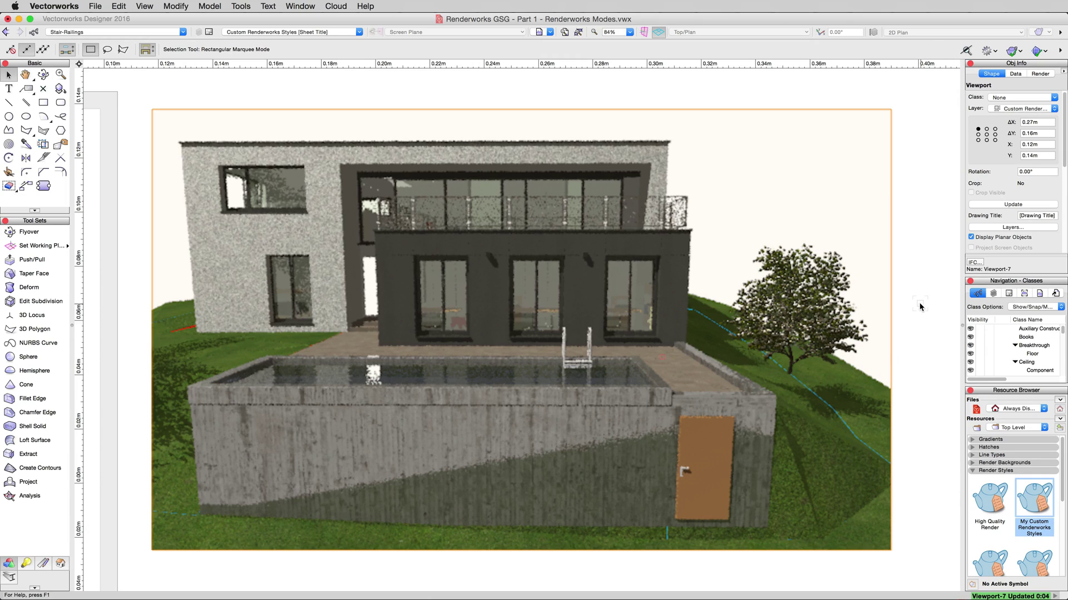
Edit My Custom Renderworks Styles and enable Anti-Aliasing on its Options tab.
right_click(1036, 501)
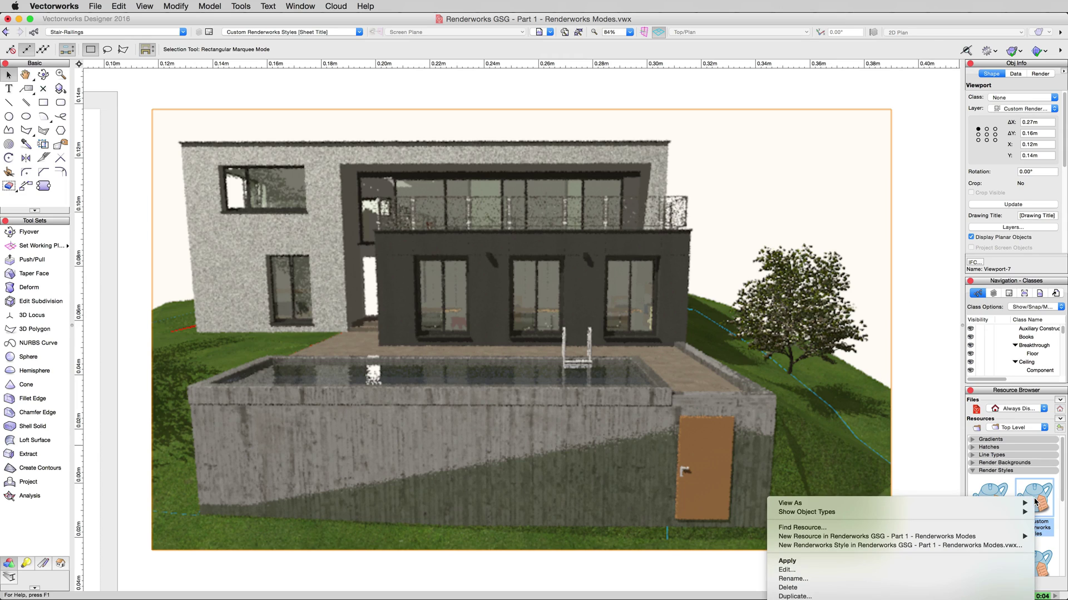
click(868, 570)
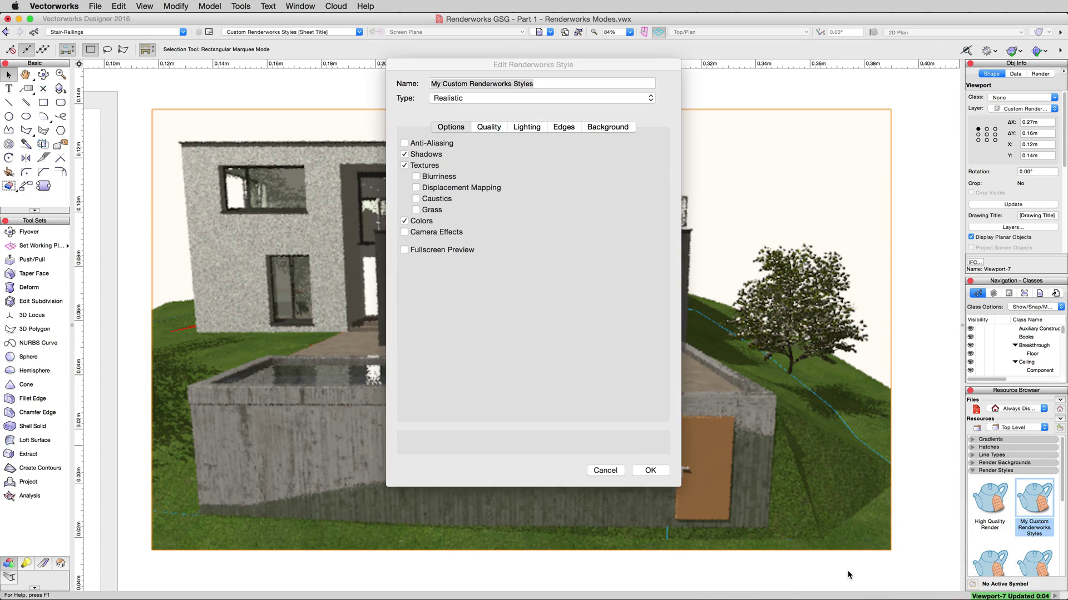
drag(518, 65, 706, 117)
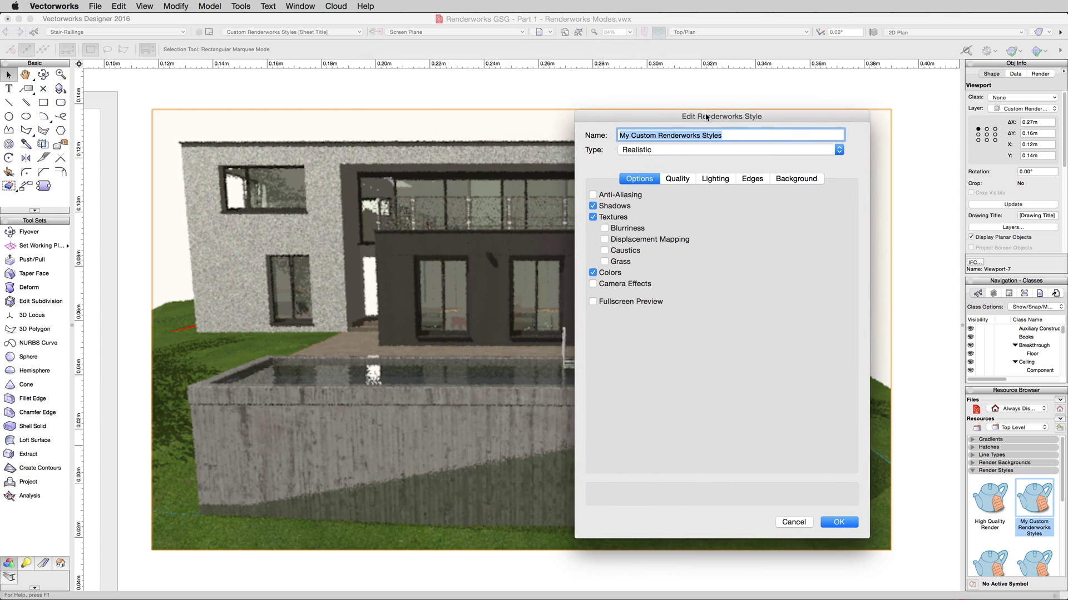
click(618, 198)
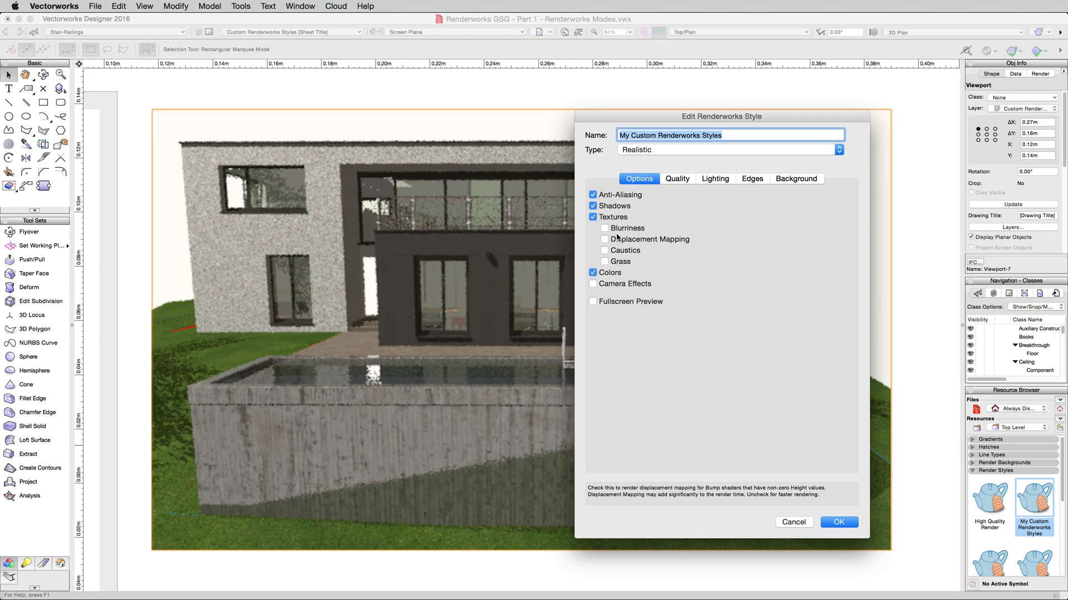
Set the style's anti-aliasing quality to High on the Quality tab.
click(679, 179)
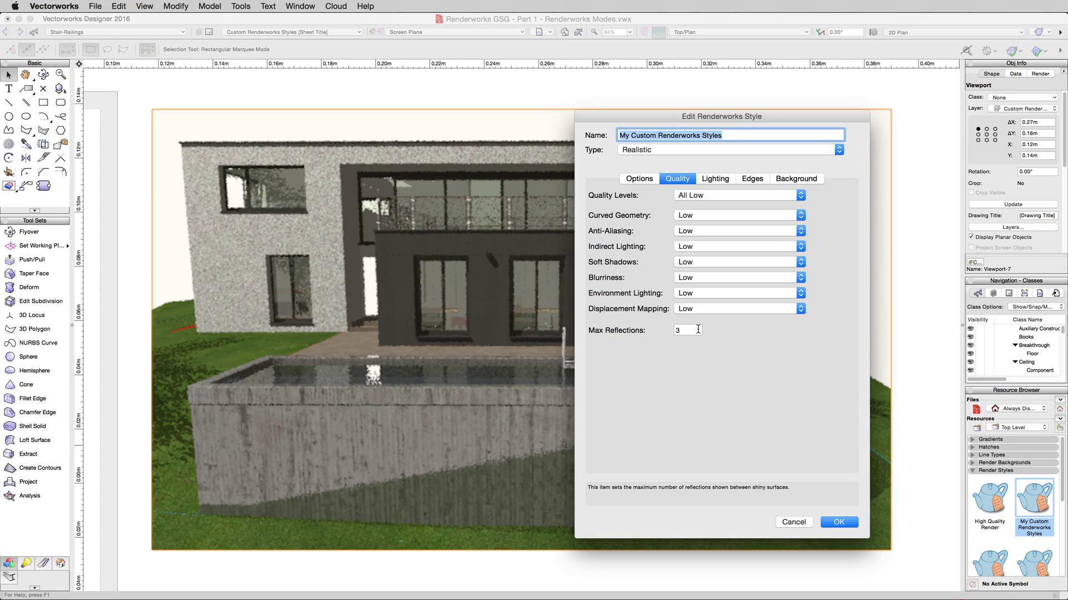
click(639, 179)
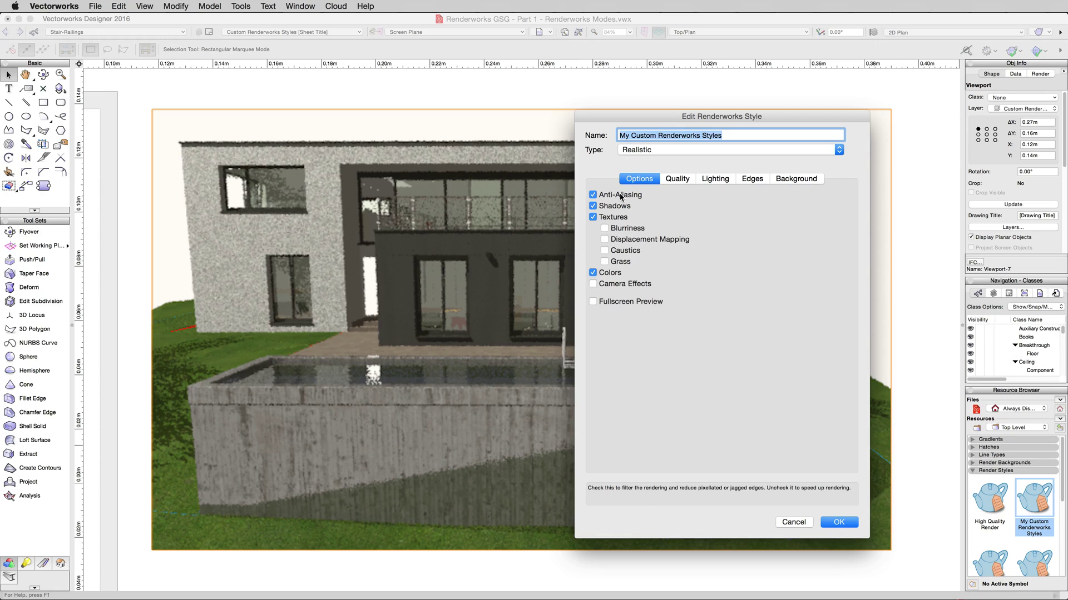
click(621, 197)
click(677, 178)
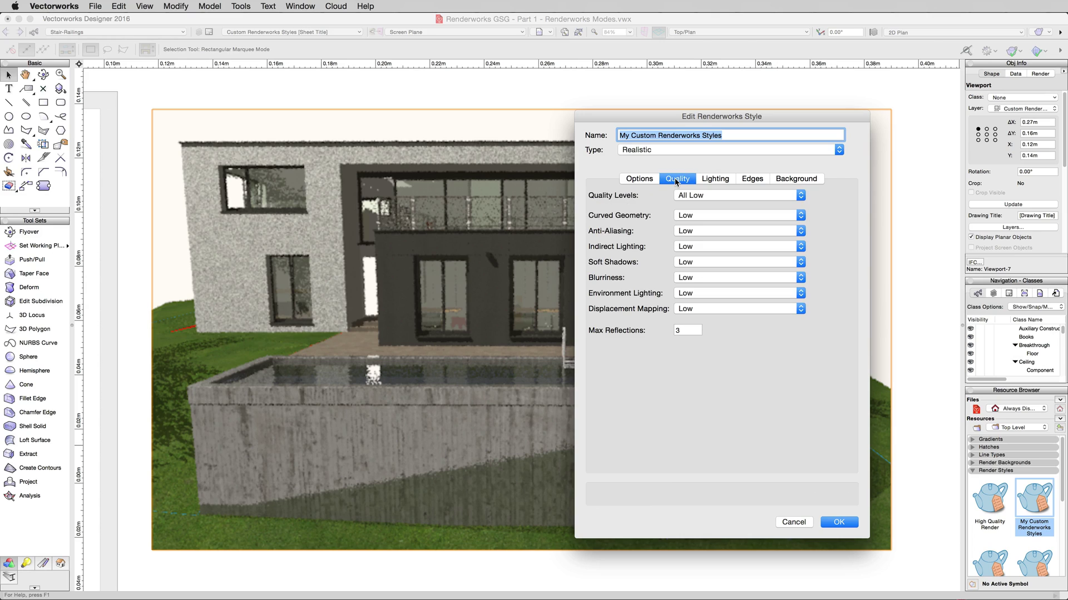
click(687, 232)
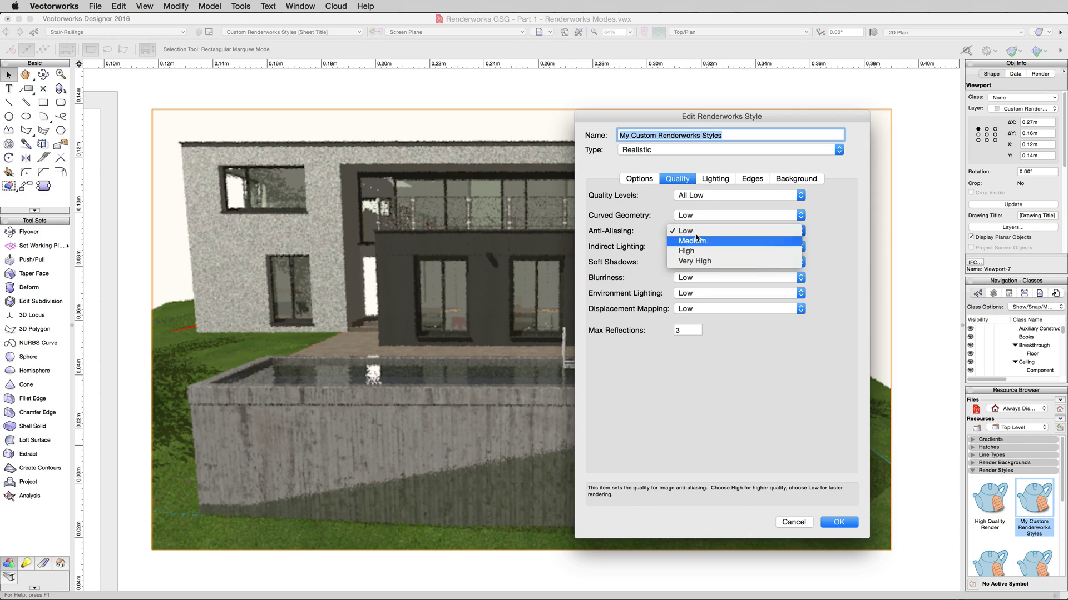
click(695, 261)
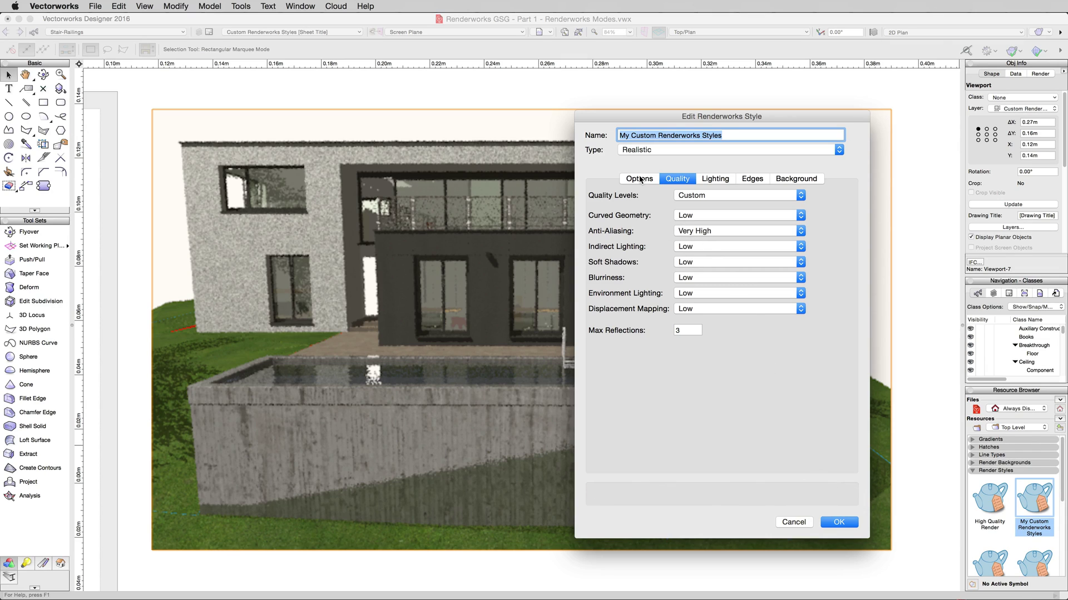
click(692, 230)
click(692, 221)
click(642, 180)
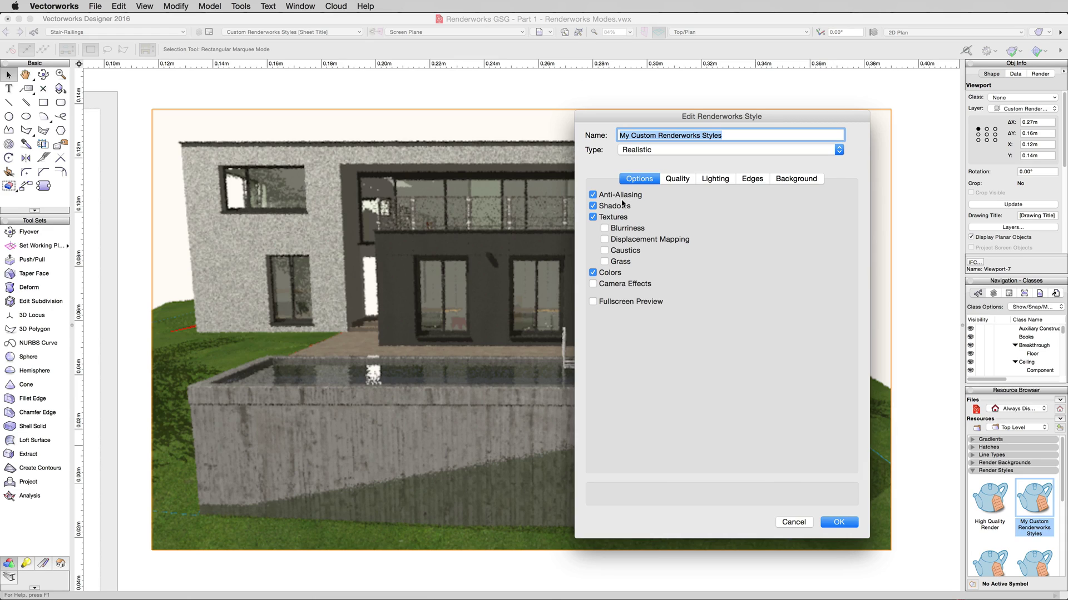
mouse_move(621, 199)
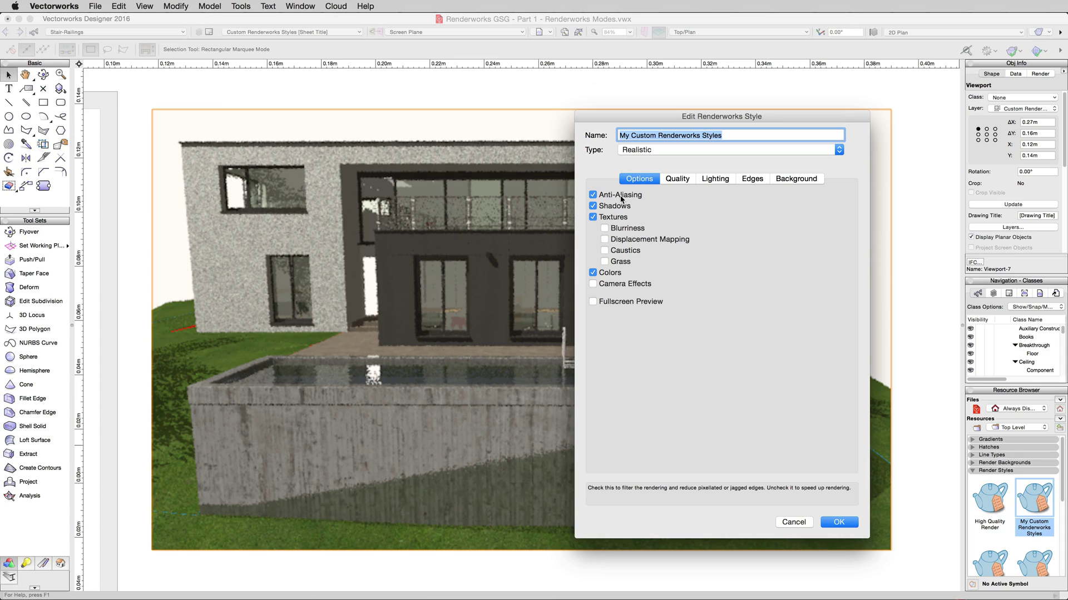
click(673, 181)
mouse_move(688, 237)
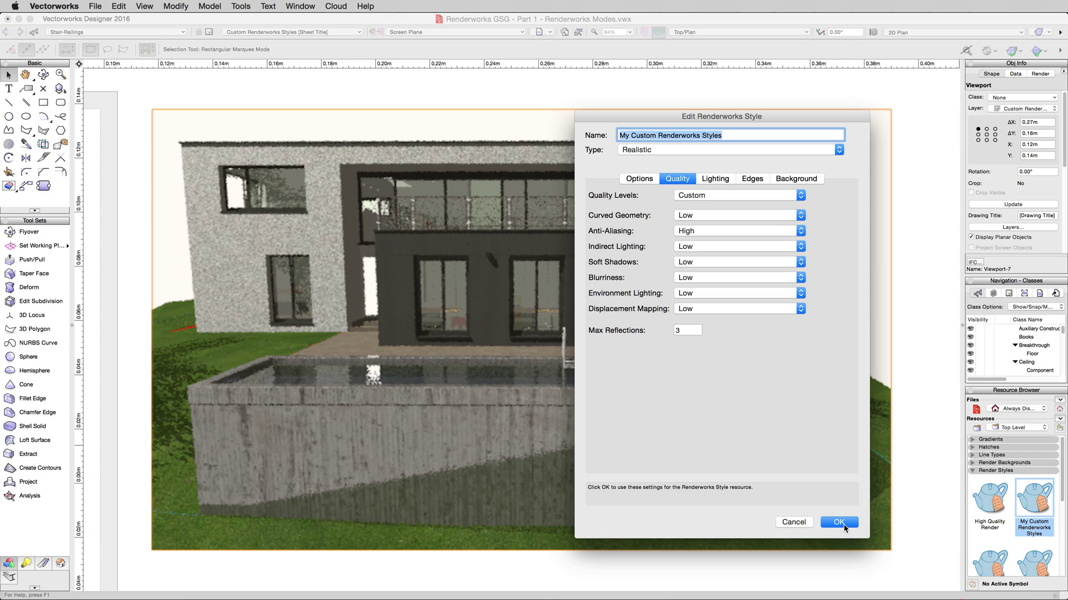
Confirm the edited render style and pan the sheet to make room beside the viewport.
click(839, 523)
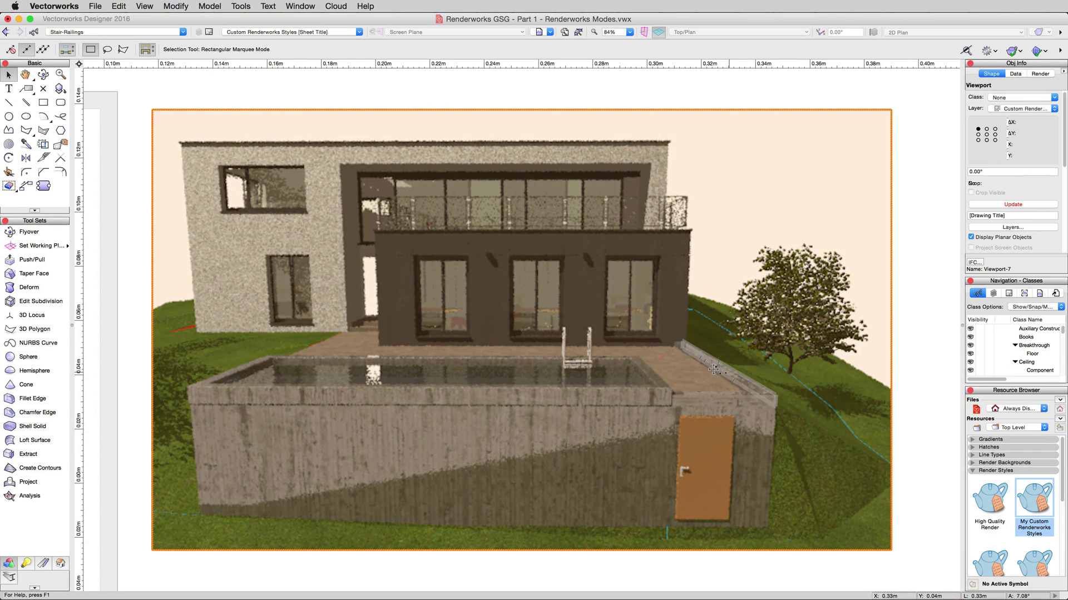
scroll(337, 214, down, 3)
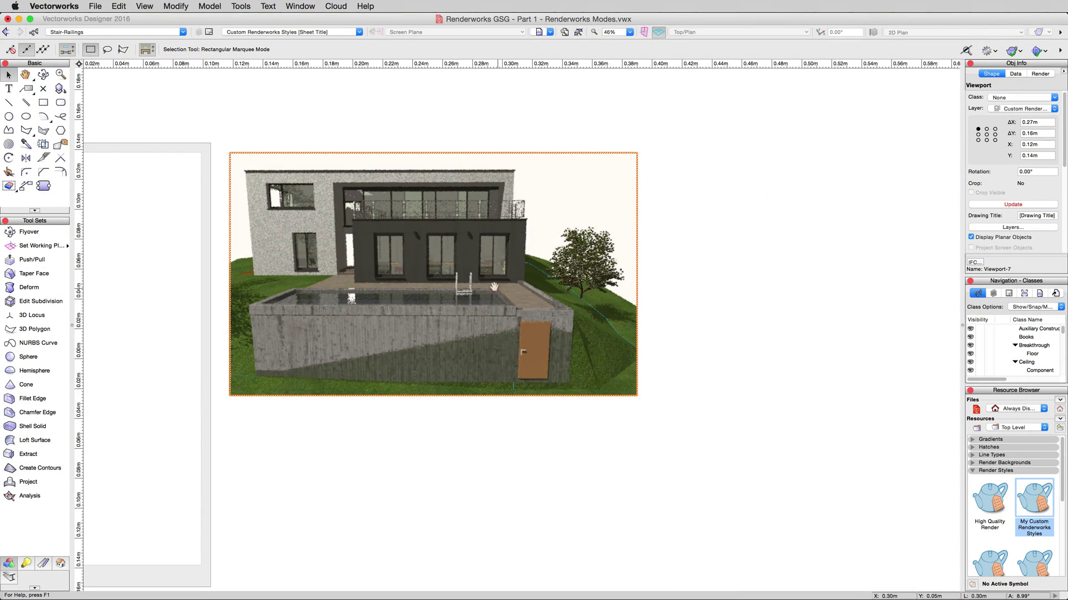
key(h)
mouse_move(497, 286)
mouse_down()
mouse_move(402, 264)
mouse_move(385, 242)
mouse_up()
key(x)
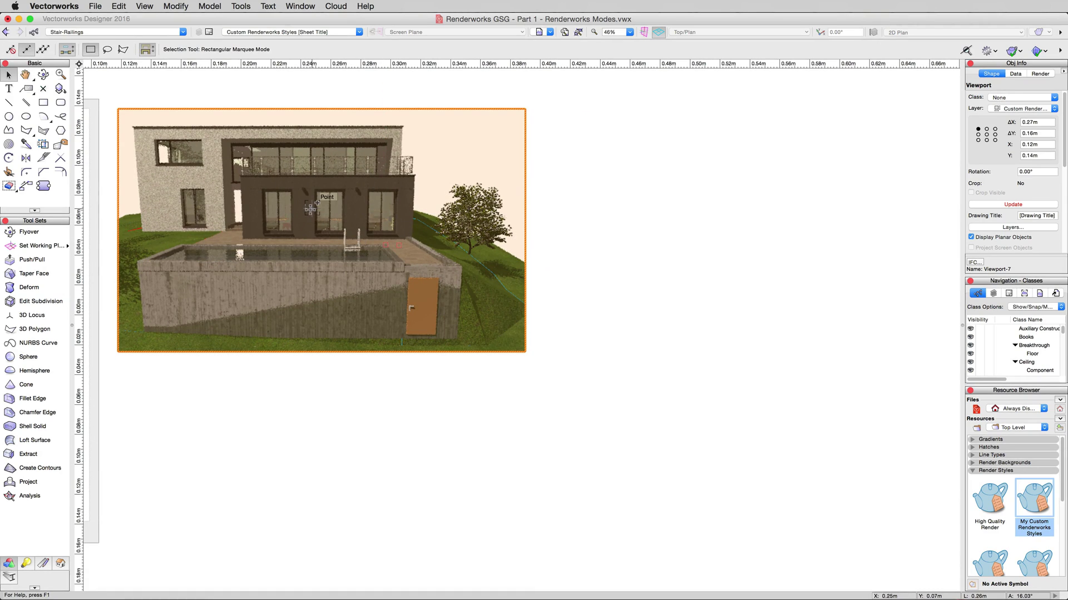
Duplicate the viewport to the right as Viewport-8, render it, and deselect.
drag(329, 208, 726, 215)
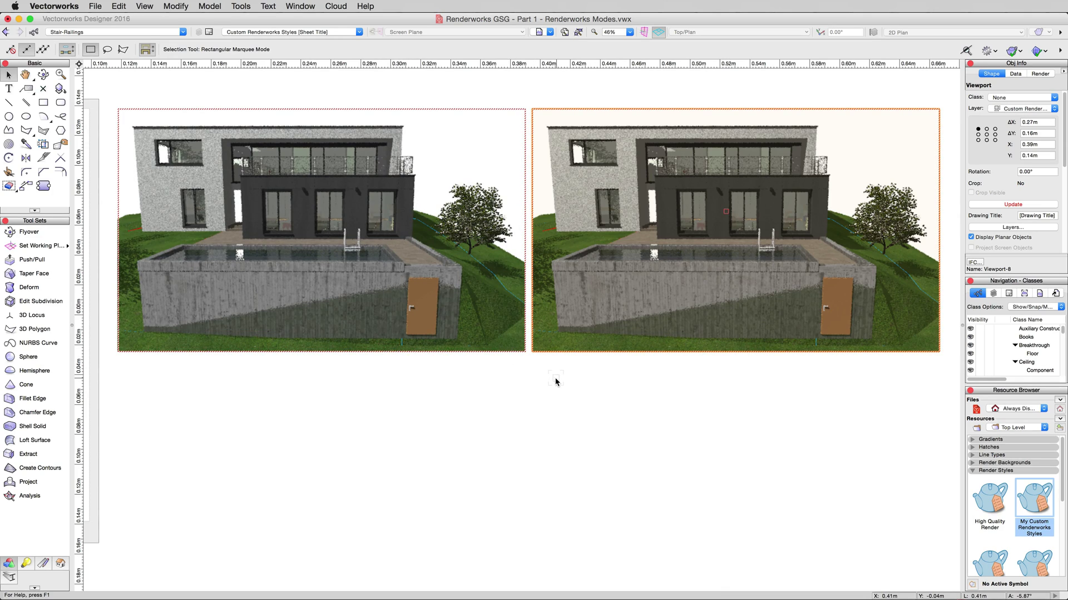
click(998, 204)
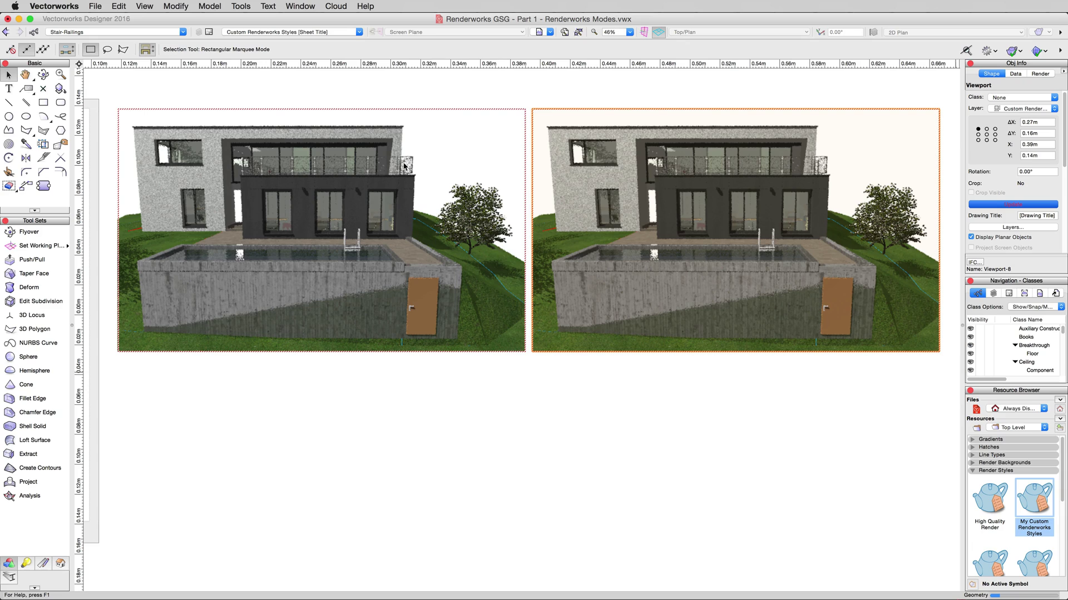
scroll(476, 112, up, 2)
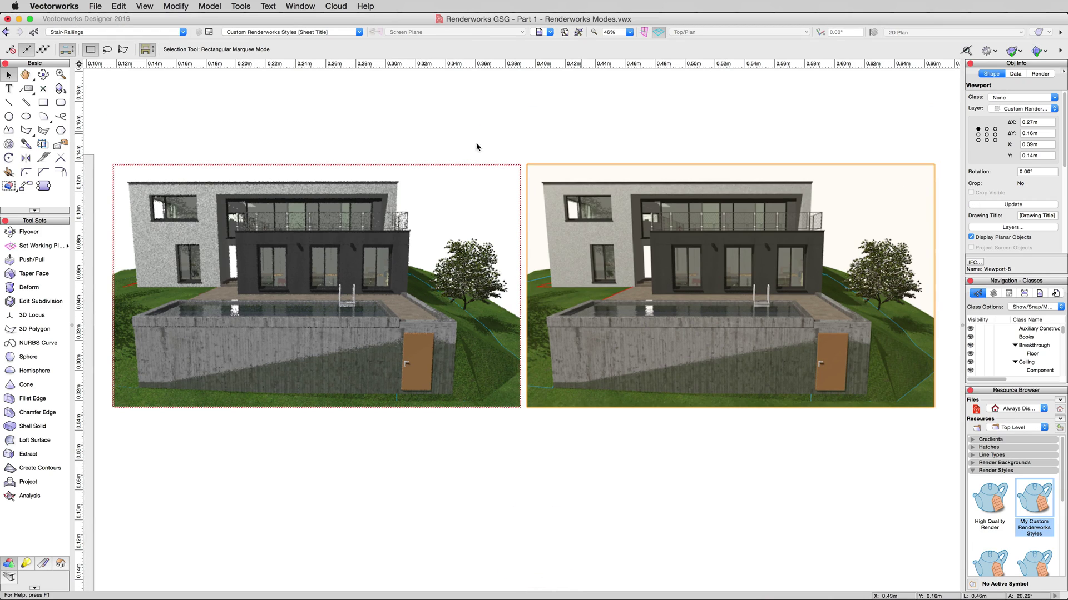
scroll(765, 122, up, 1)
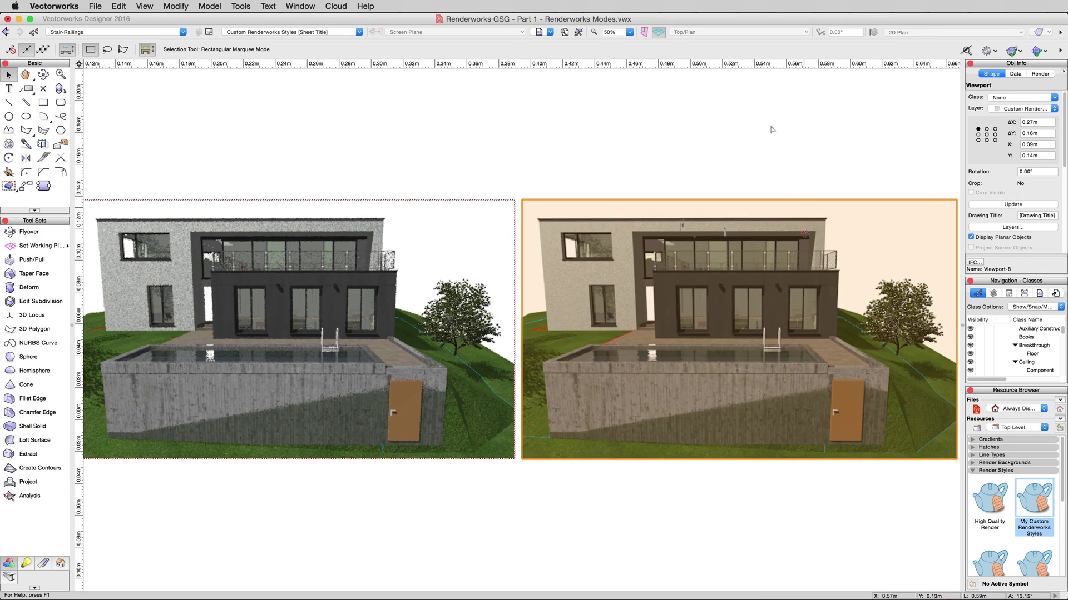
drag(746, 118, 738, 127)
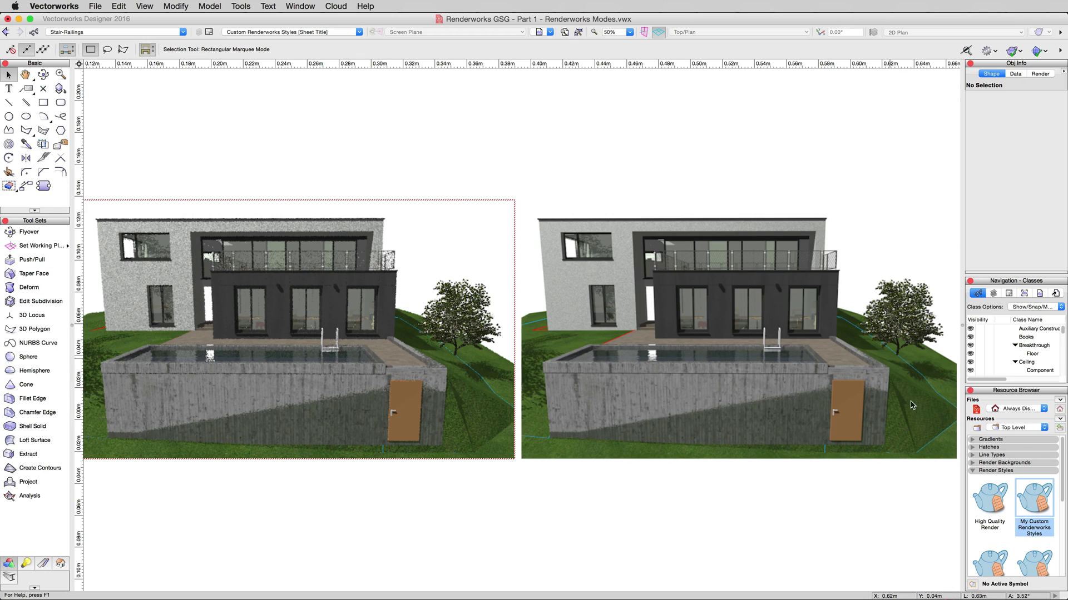
Turn off Shadows in My Custom Renderworks Styles.
right_click(1025, 489)
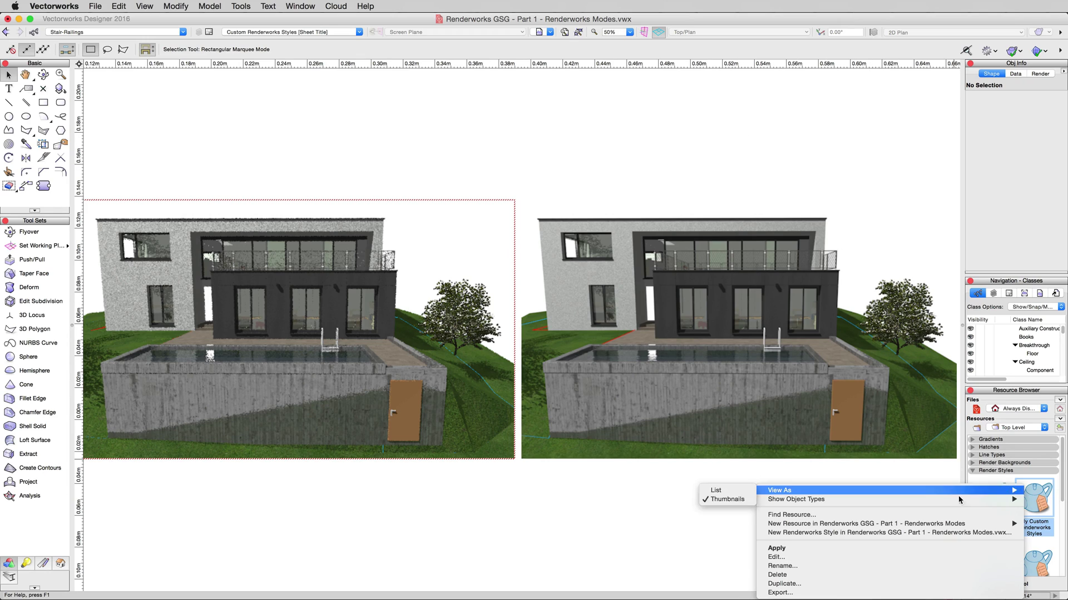
click(832, 557)
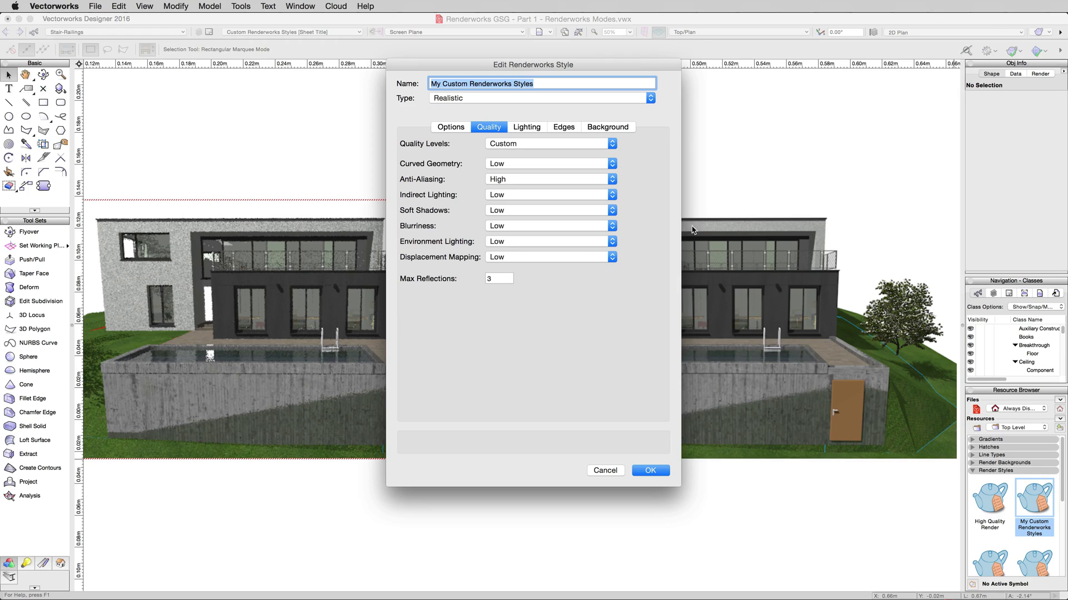
click(450, 127)
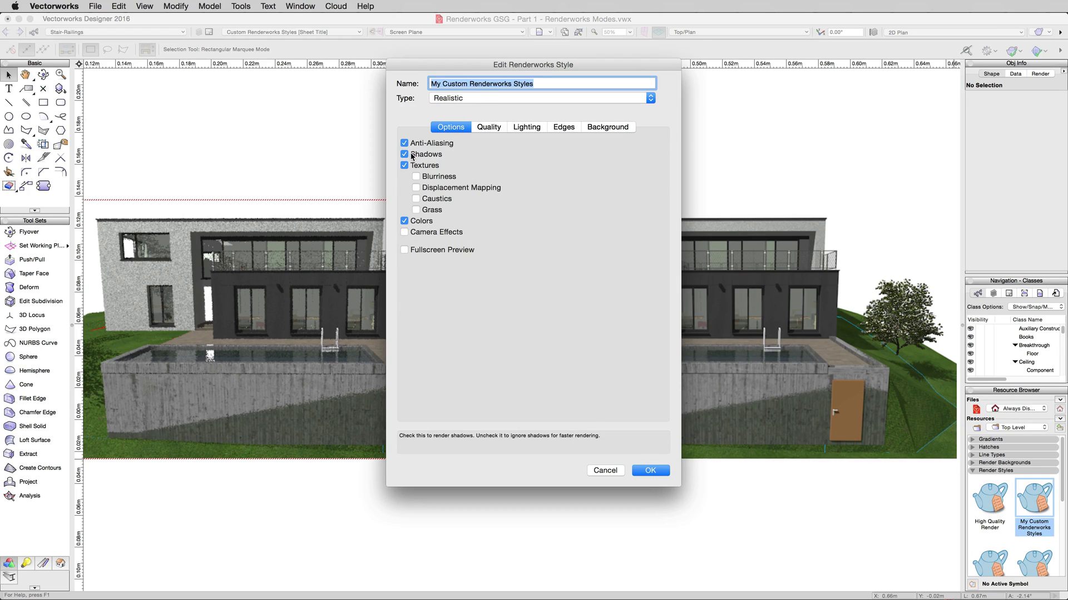
click(424, 156)
click(651, 471)
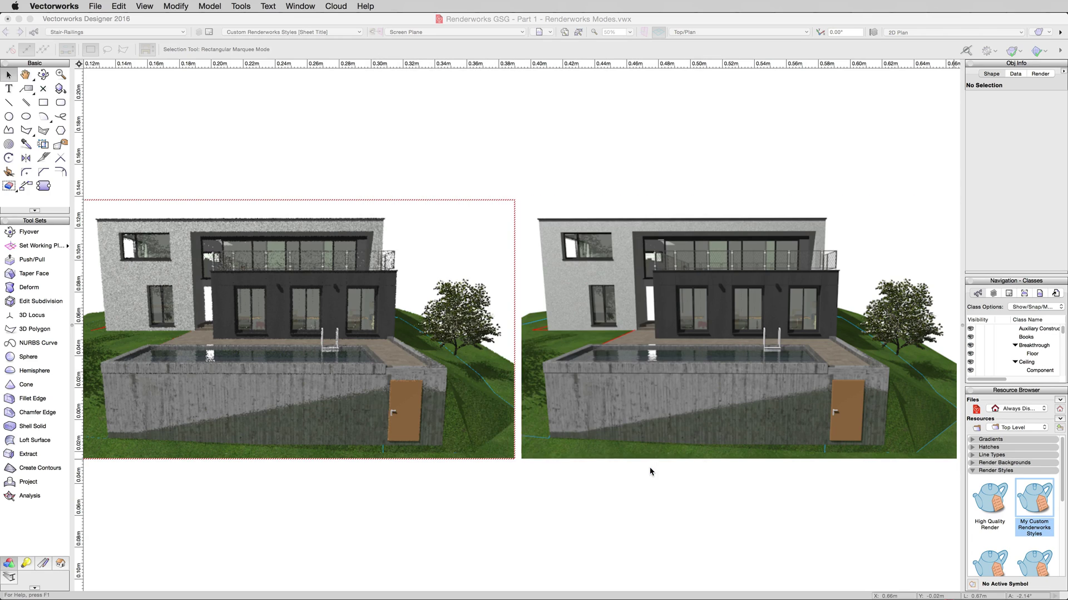
Update the right viewport without shadows, then select the left viewport.
click(697, 432)
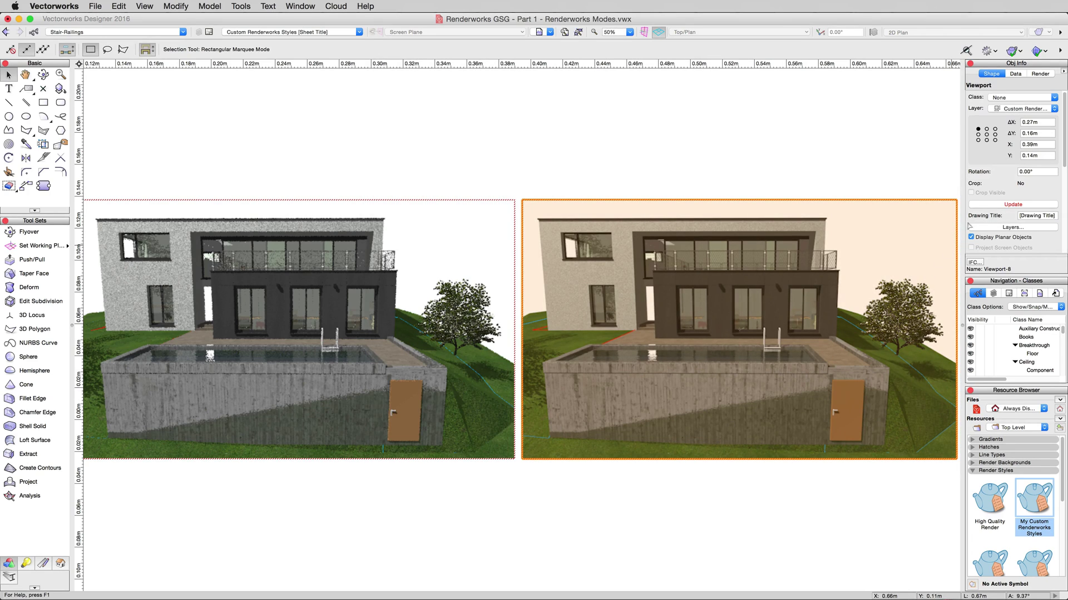
click(983, 205)
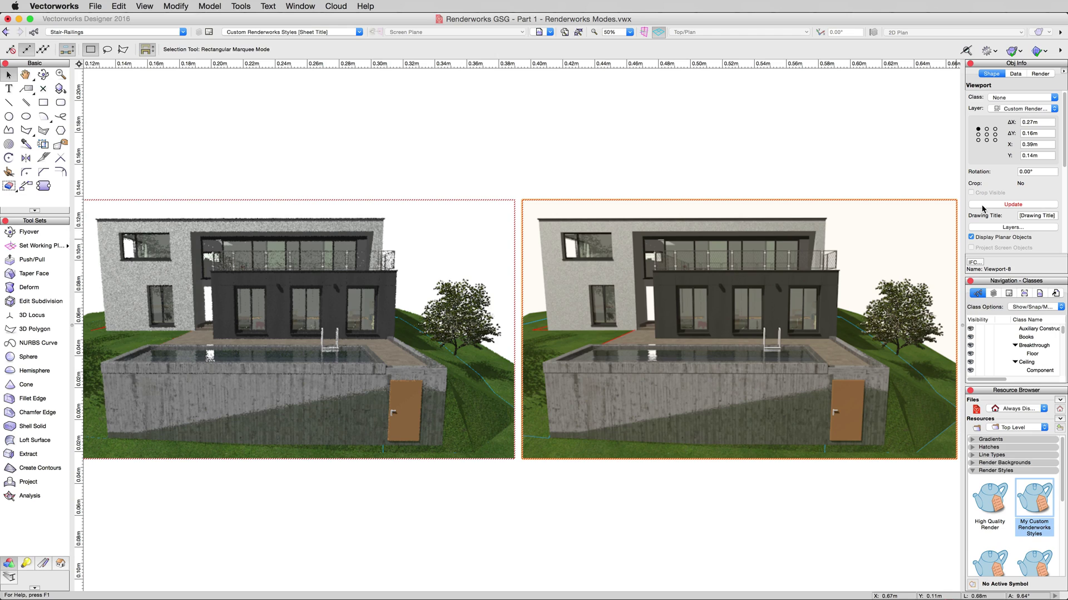
click(407, 337)
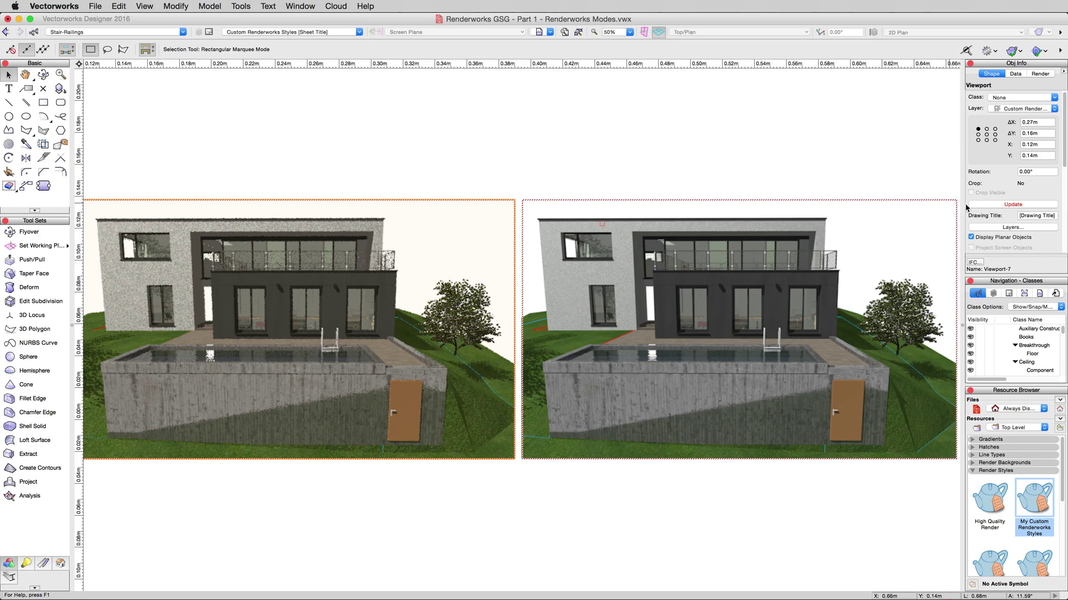
Update the left viewport's rendering with the revised custom style.
click(986, 205)
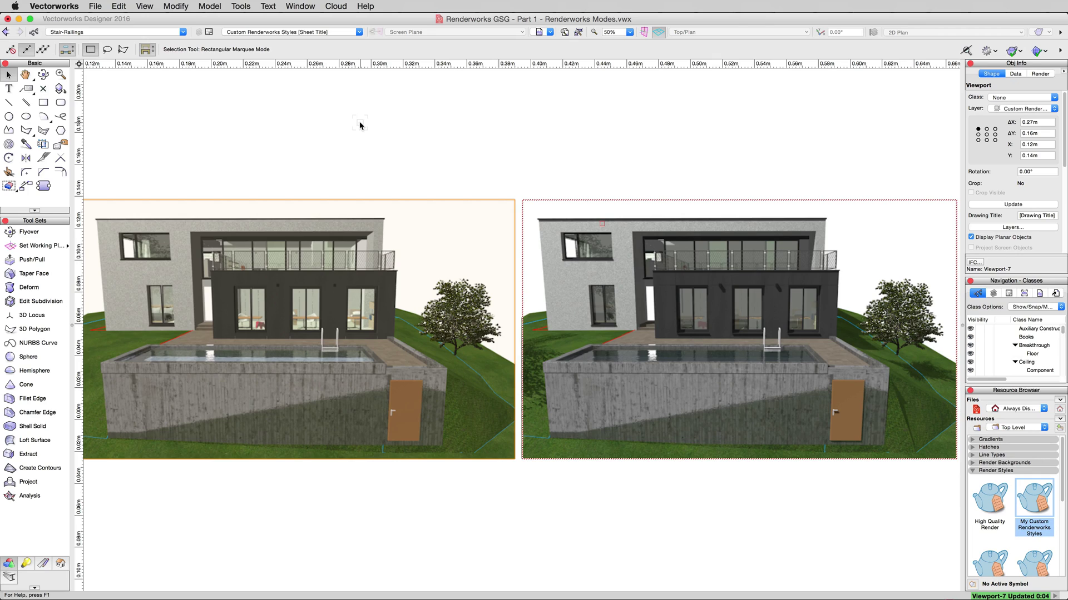
Re-enable Shadows and disable Textures in My Custom Renderworks Styles, then update the right viewport.
right_click(1033, 504)
click(843, 574)
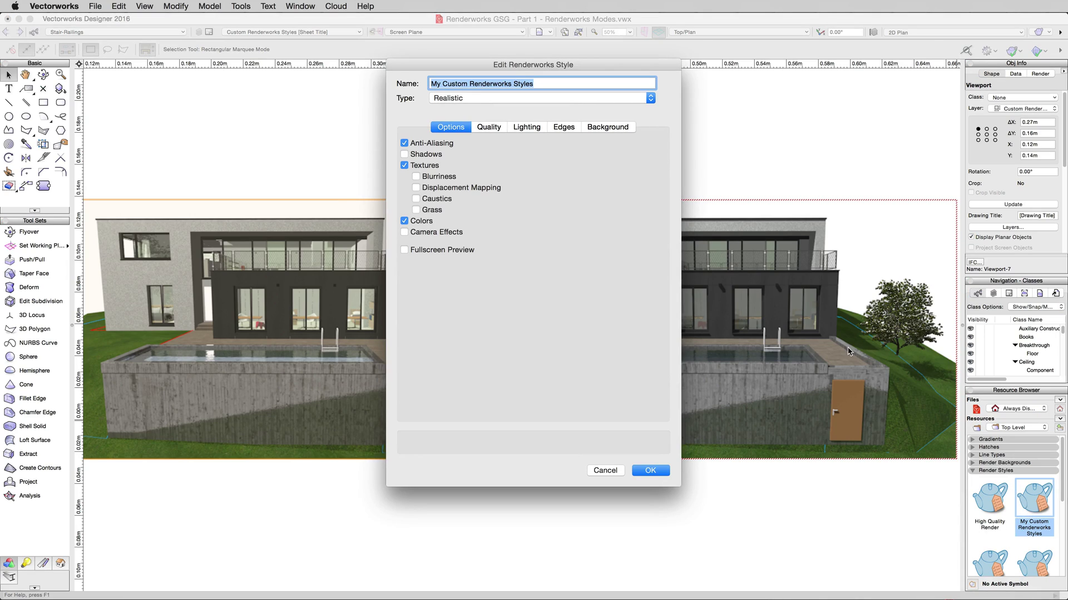
click(428, 157)
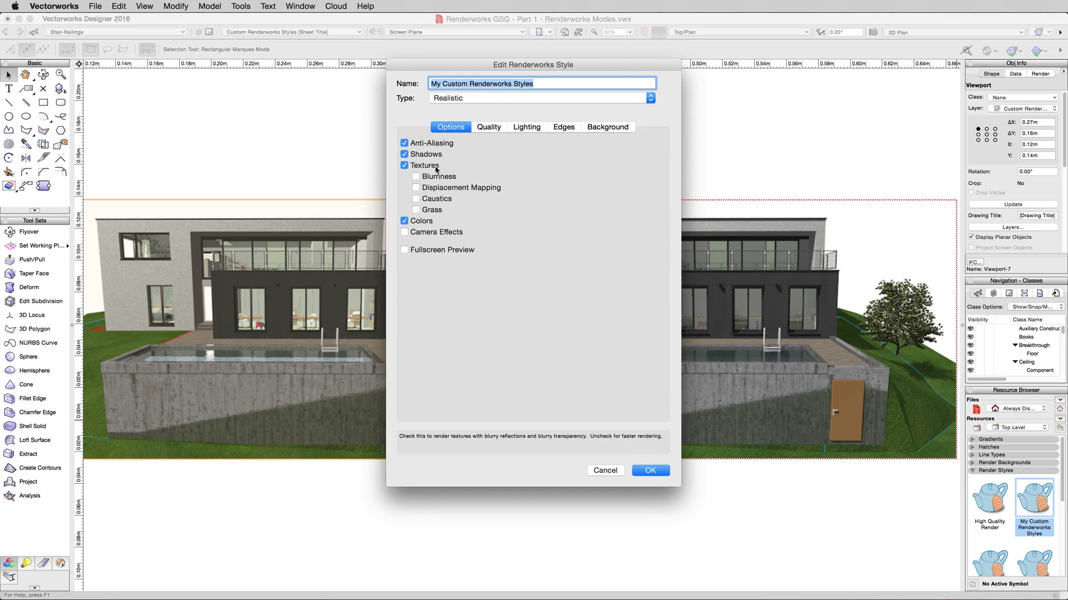
click(426, 169)
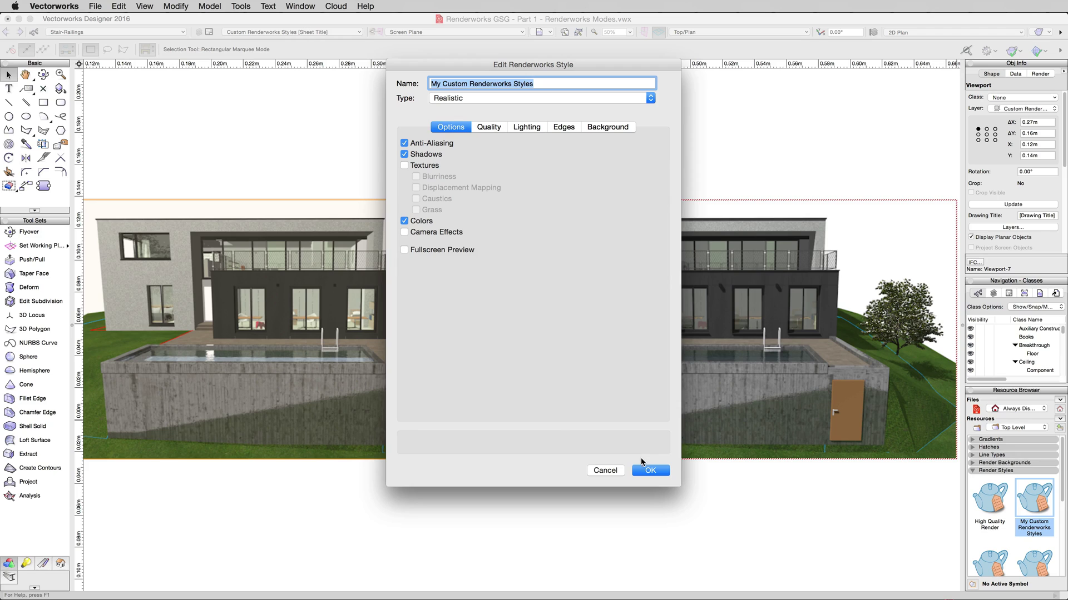
click(645, 469)
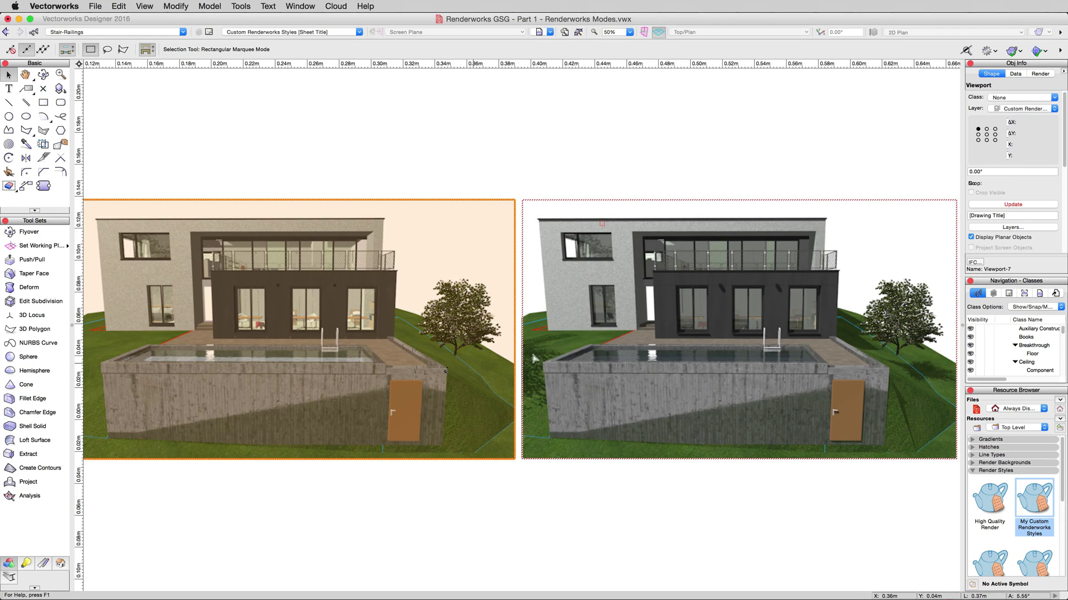
click(610, 361)
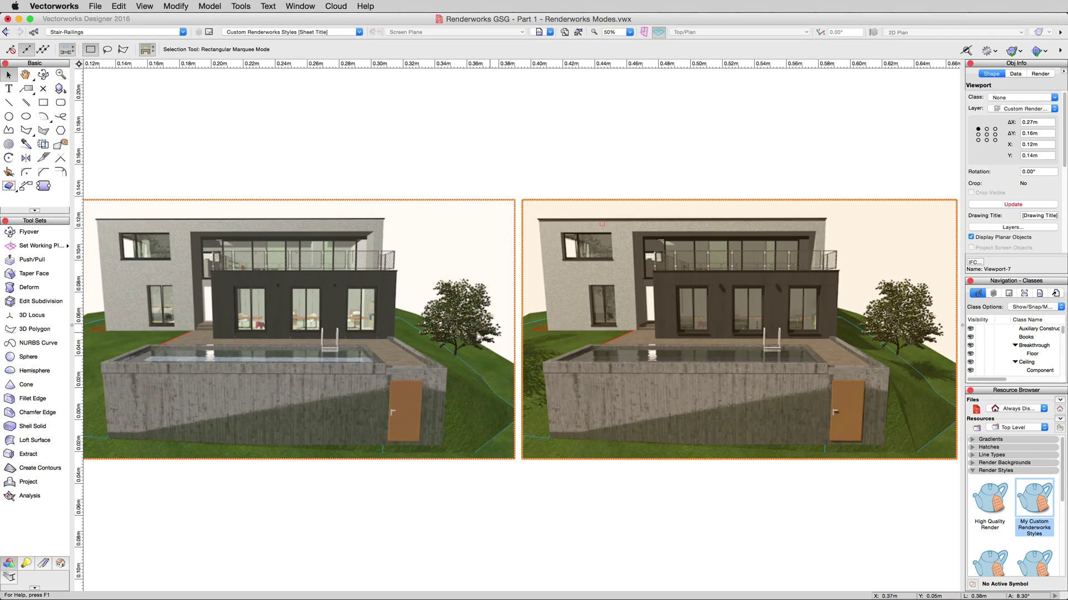
click(988, 206)
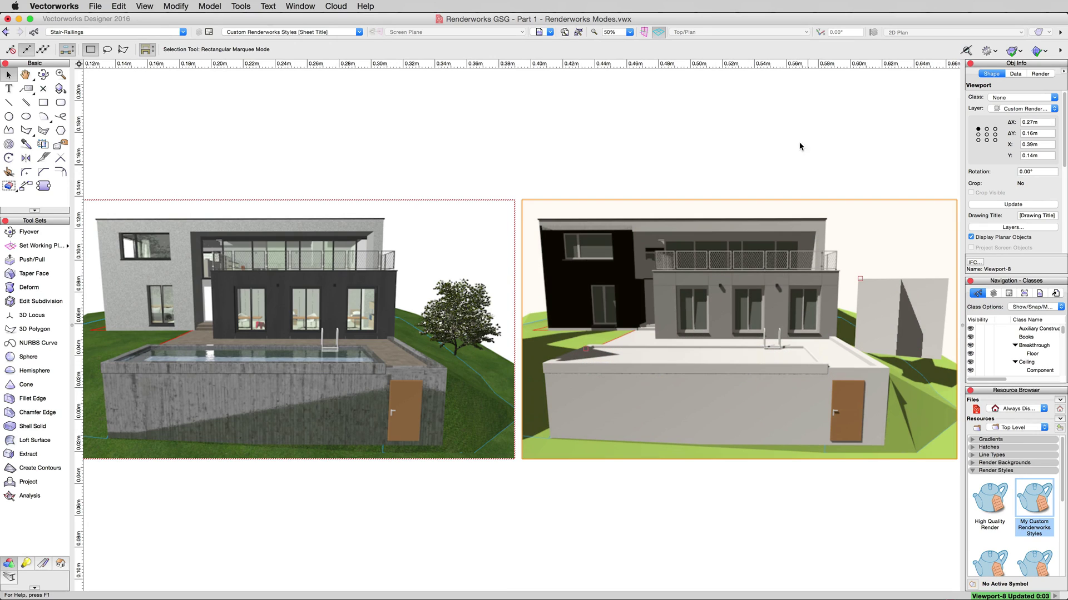
Re-enable Textures in the custom render style with Blurriness, Displacement Mapping, Caustics and Grass.
click(785, 129)
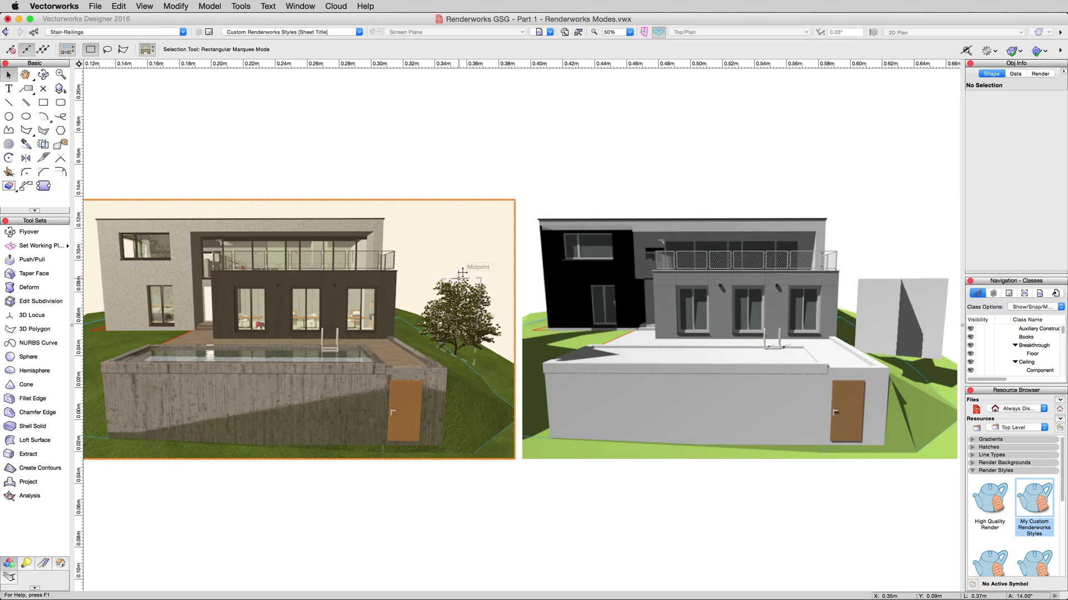
click(461, 273)
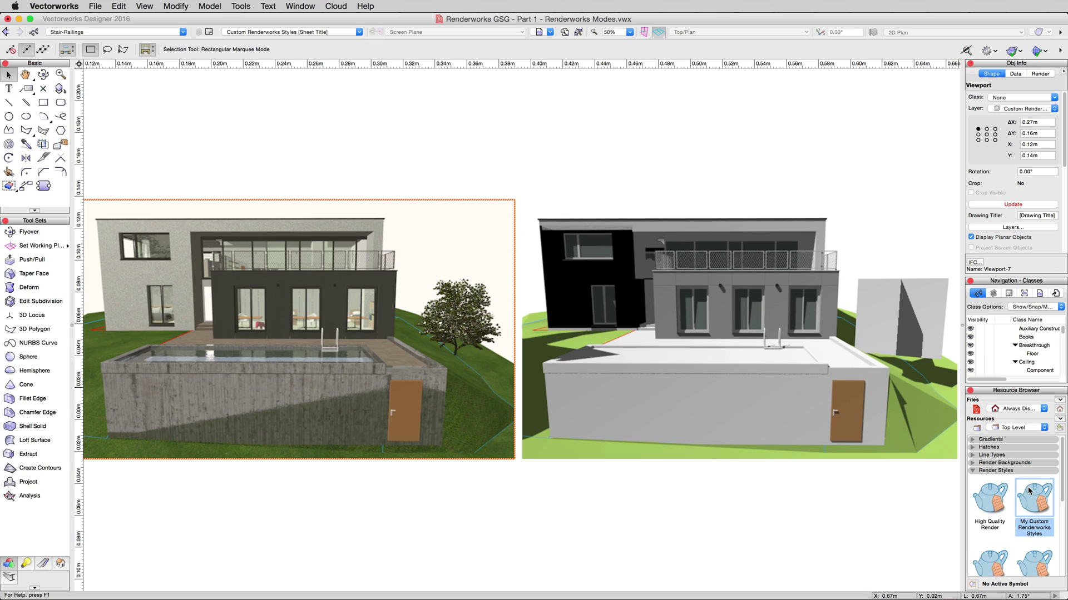
right_click(1029, 491)
click(876, 562)
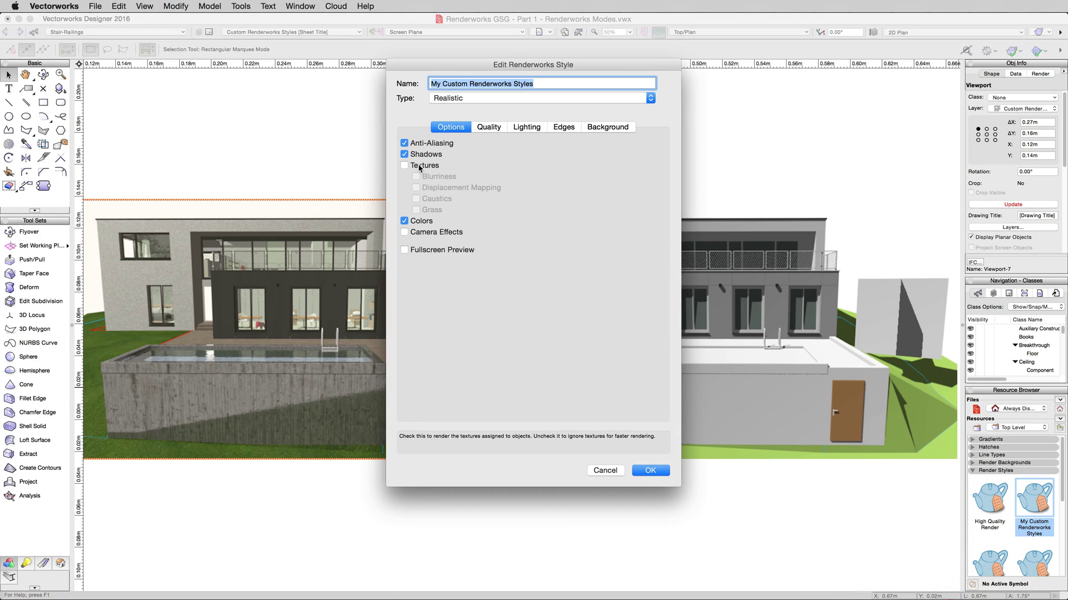
click(419, 167)
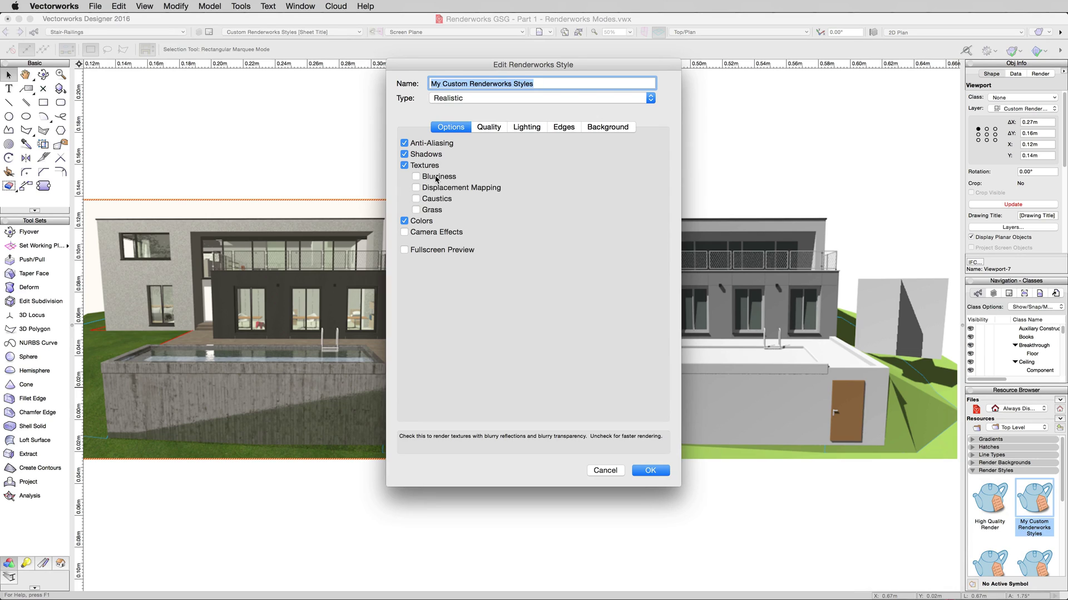
click(435, 178)
click(438, 189)
click(437, 200)
click(438, 211)
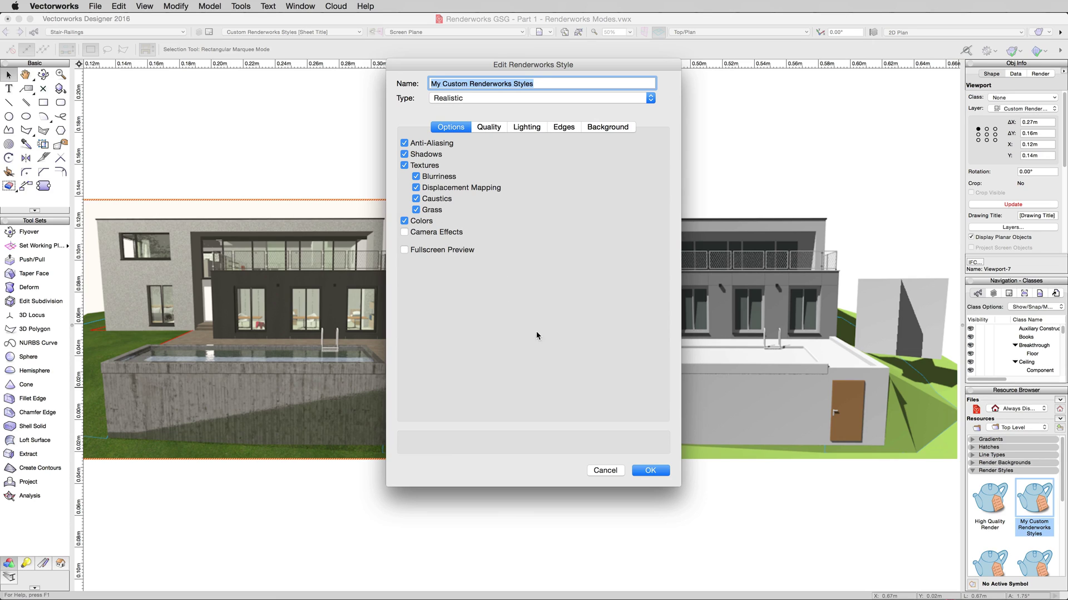
click(648, 471)
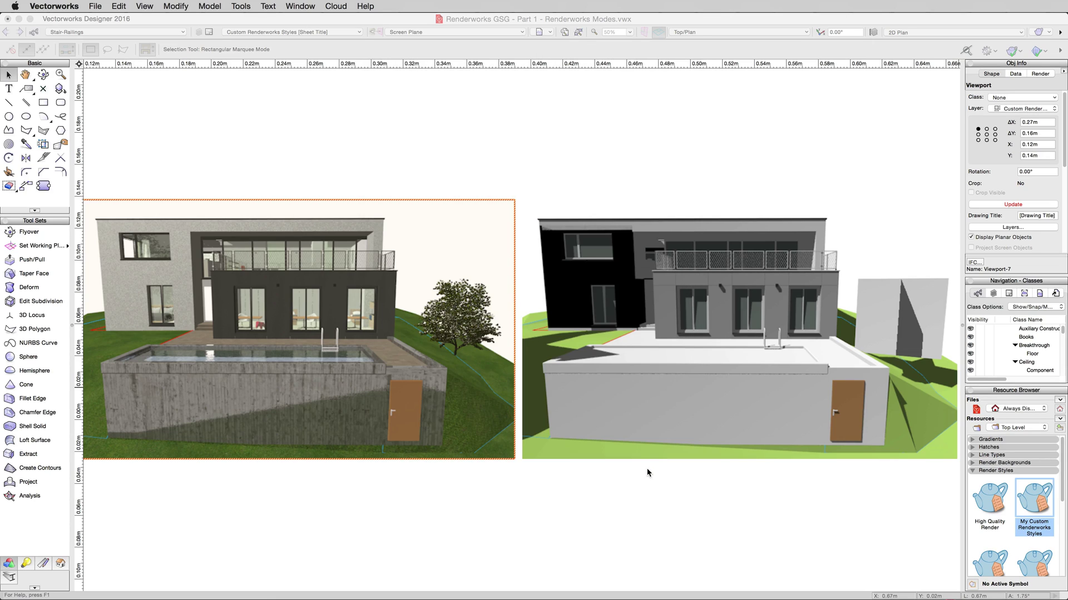
Update the right viewport so it re-renders fully textured.
click(622, 269)
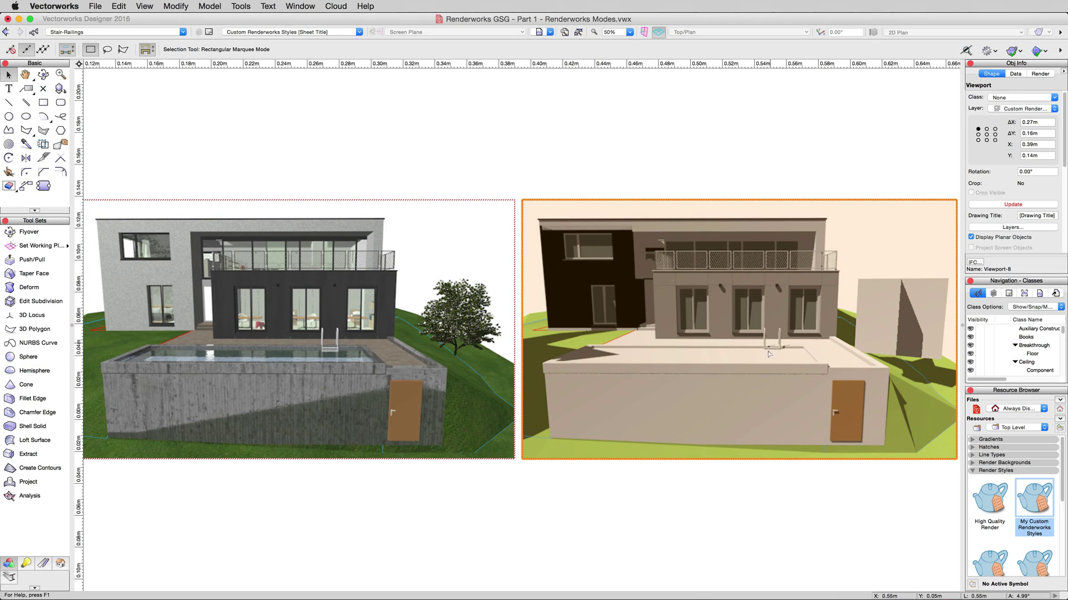
click(999, 205)
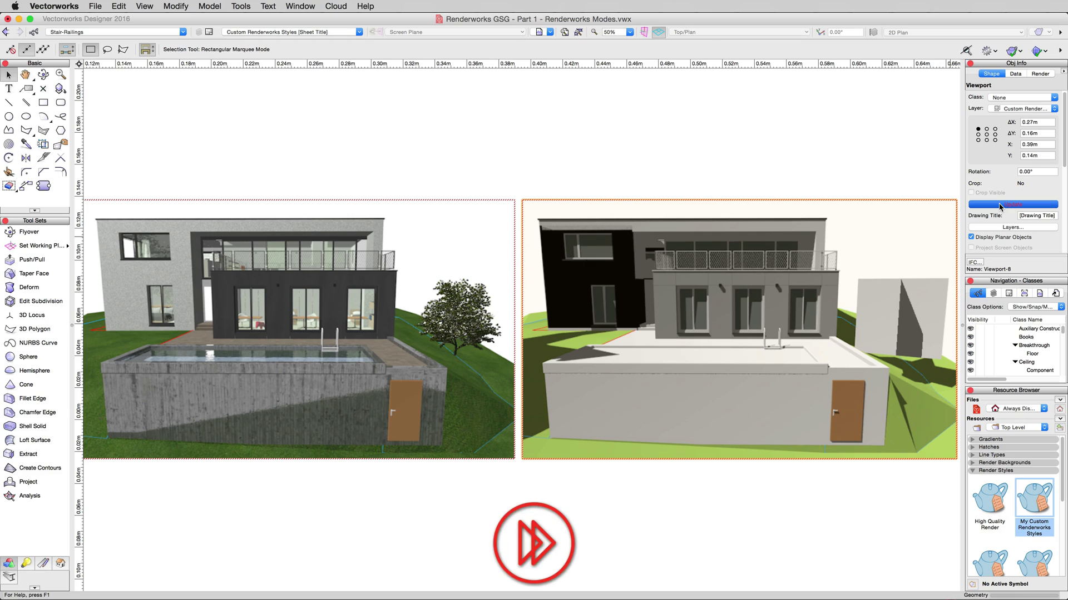
click(563, 175)
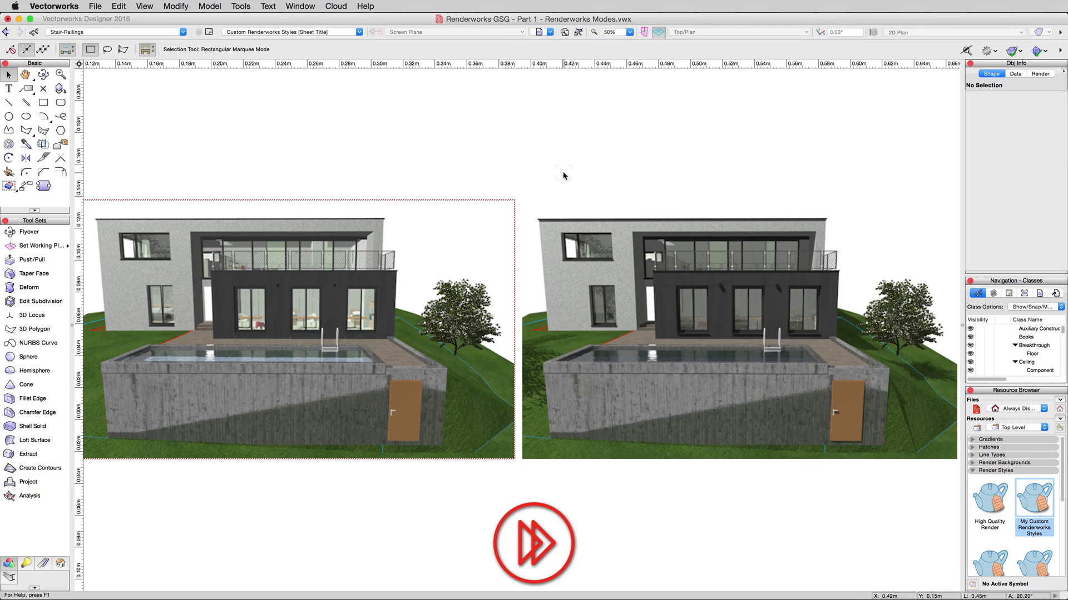
click(472, 215)
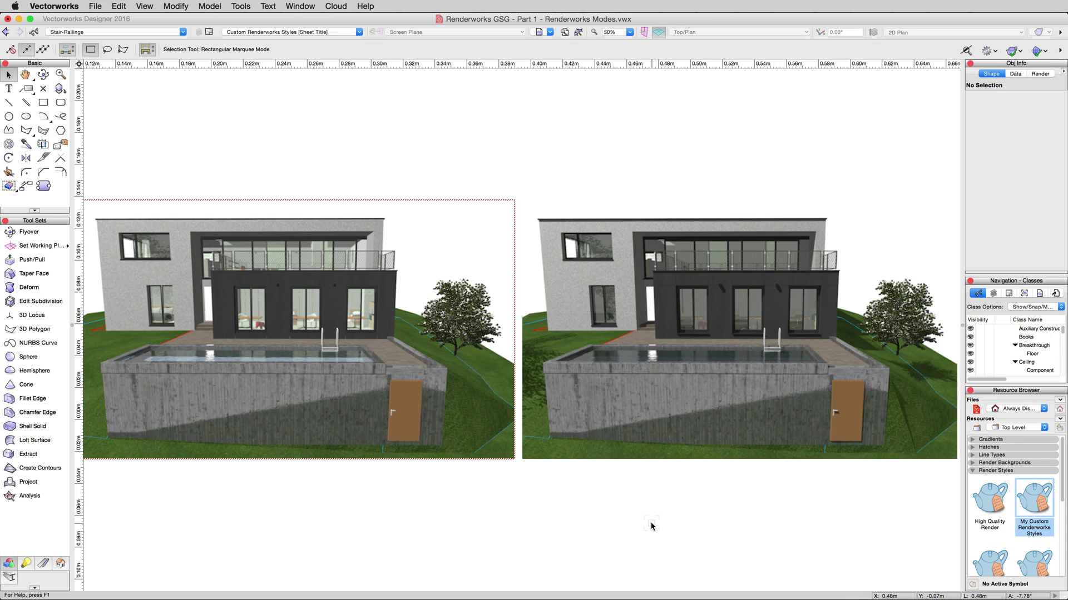
Uncheck Colors on the Options tab of My Custom Renderworks Style.
right_click(1027, 490)
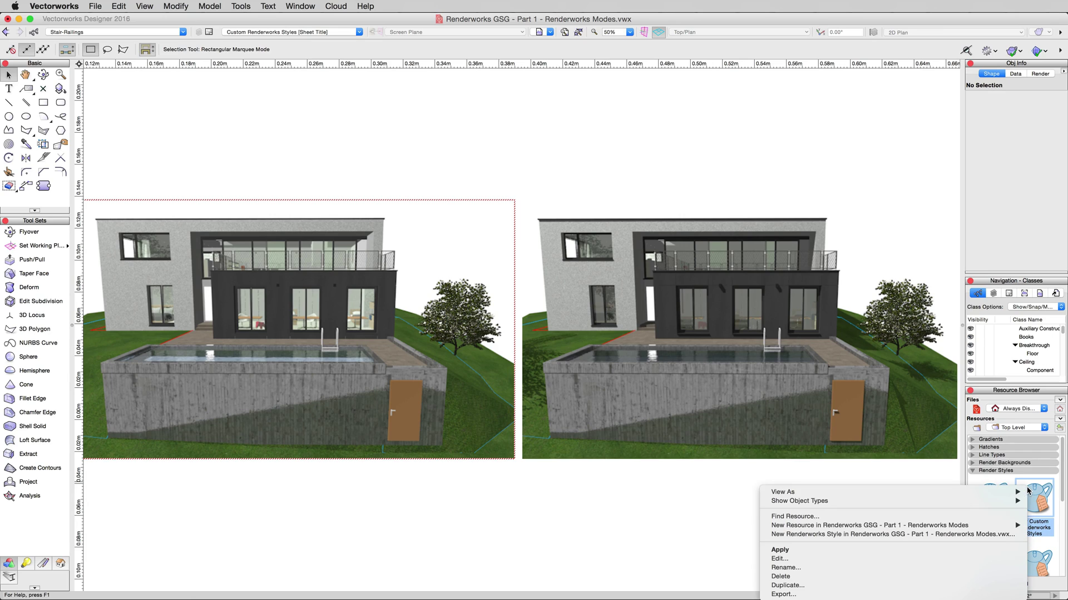
click(833, 551)
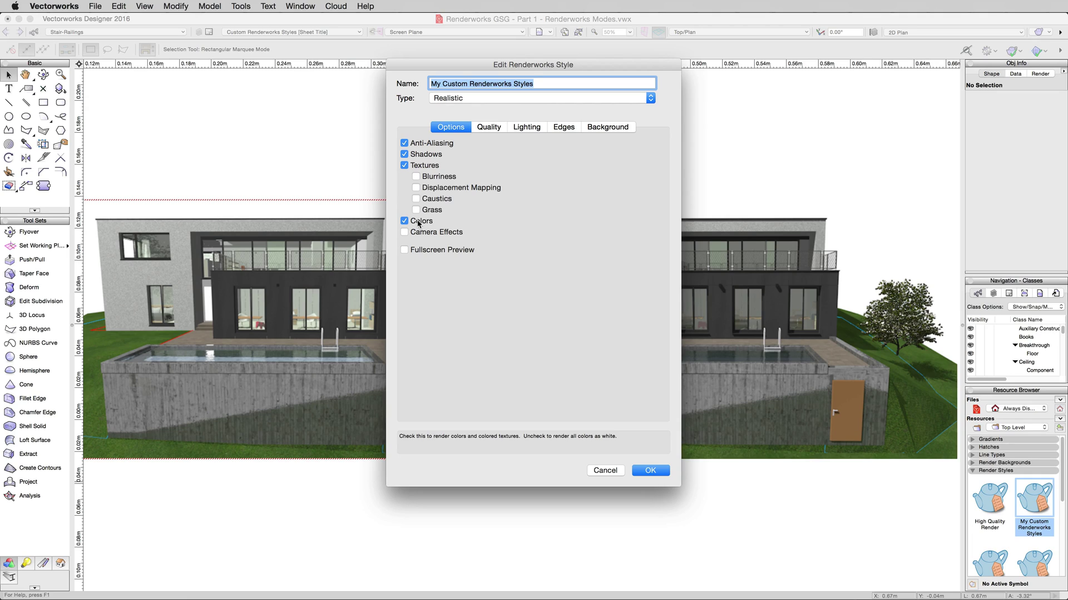
click(419, 222)
click(651, 471)
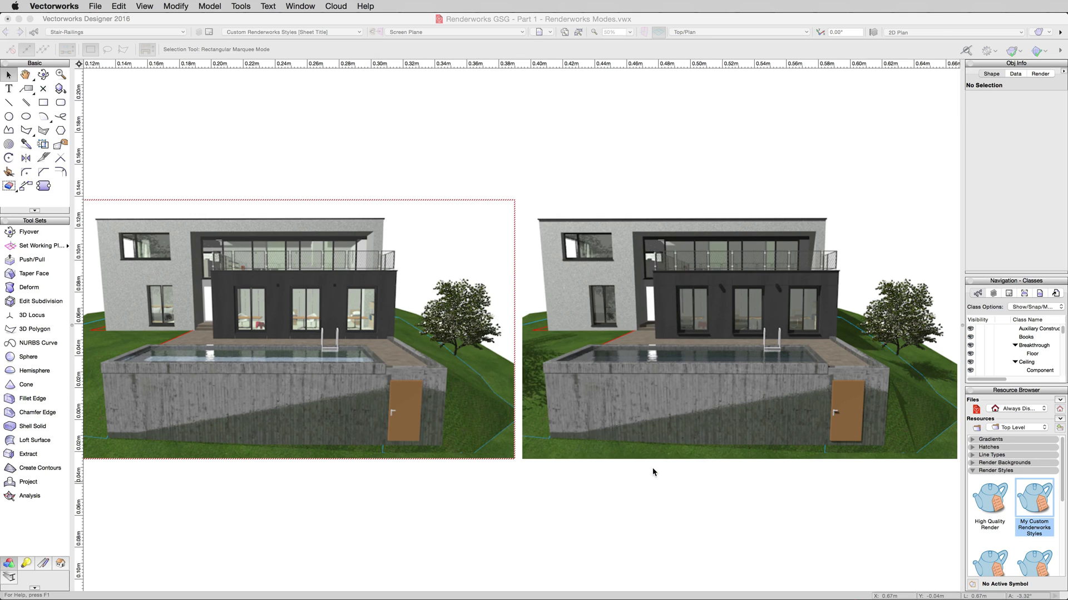
Update the left viewport to render in greyscale, then compare it with the coloured right one.
click(470, 303)
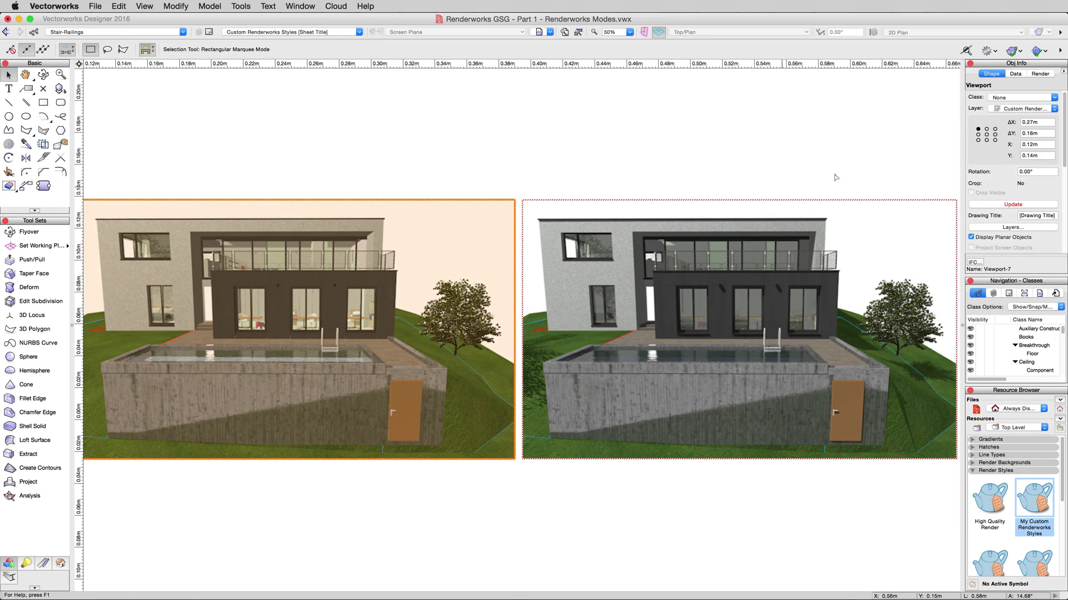
click(981, 205)
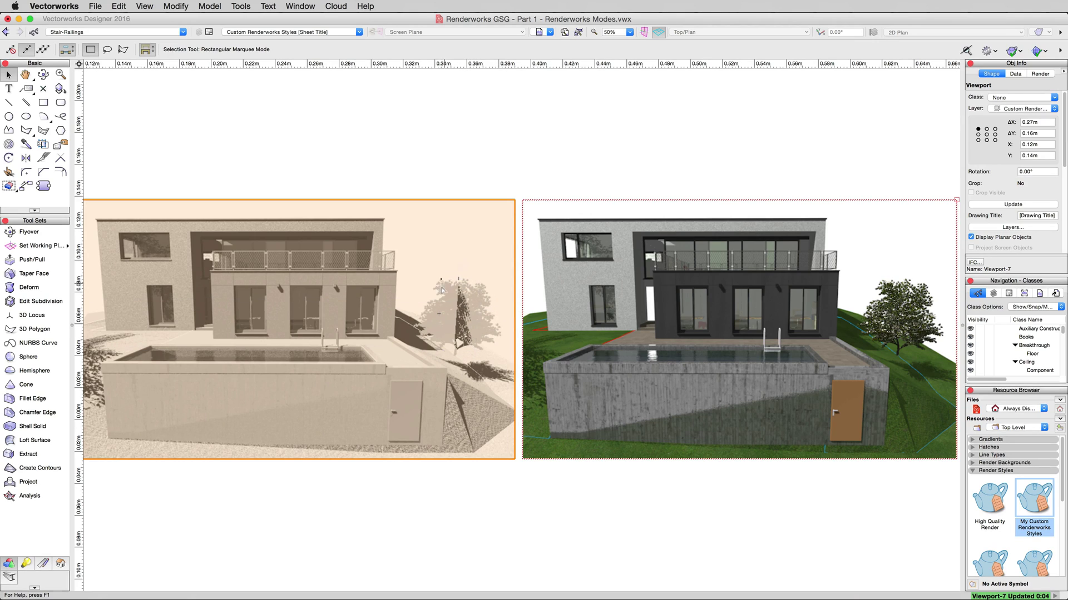
click(769, 321)
click(457, 348)
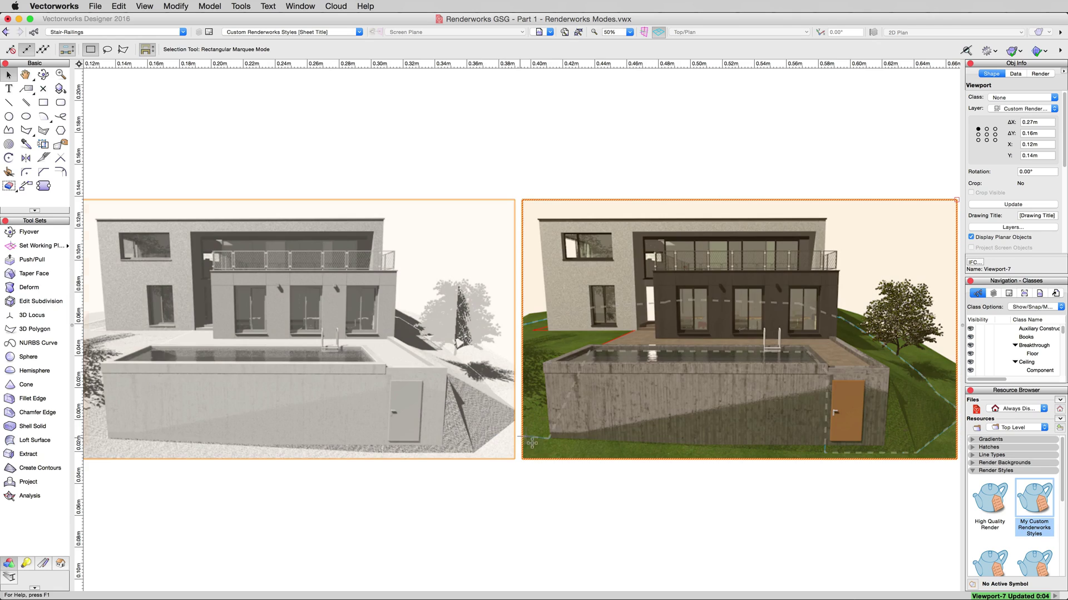